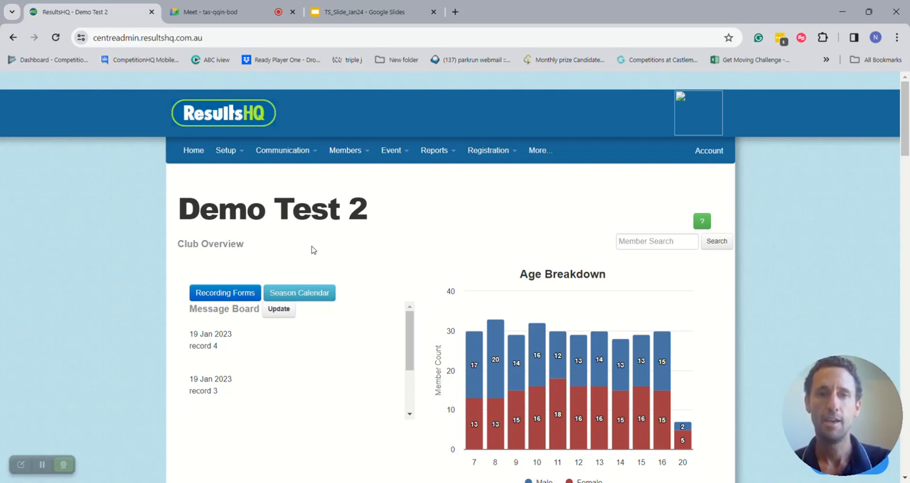
# - Look over the club overview's age breakdown chart and the list of recent meets
pyautogui.scroll(-1, 311, 250)
pyautogui.scroll(-1, 457, 223)
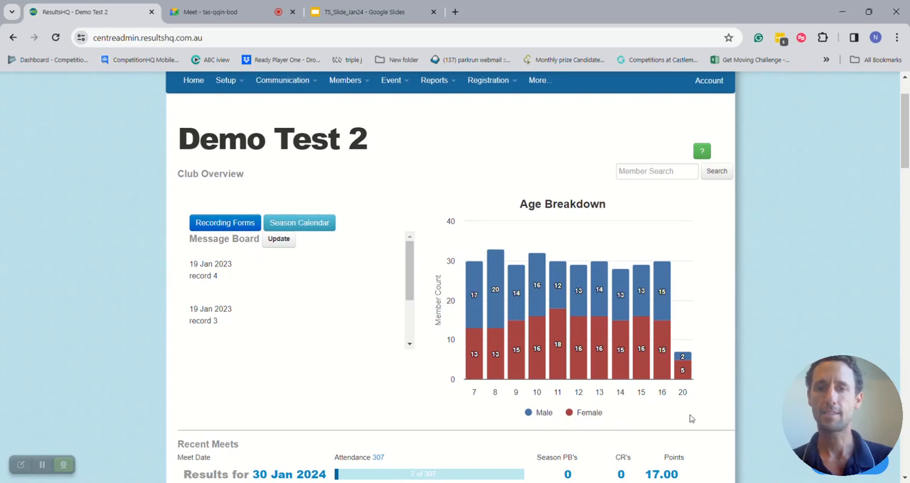
pyautogui.scroll(-1, 578, 421)
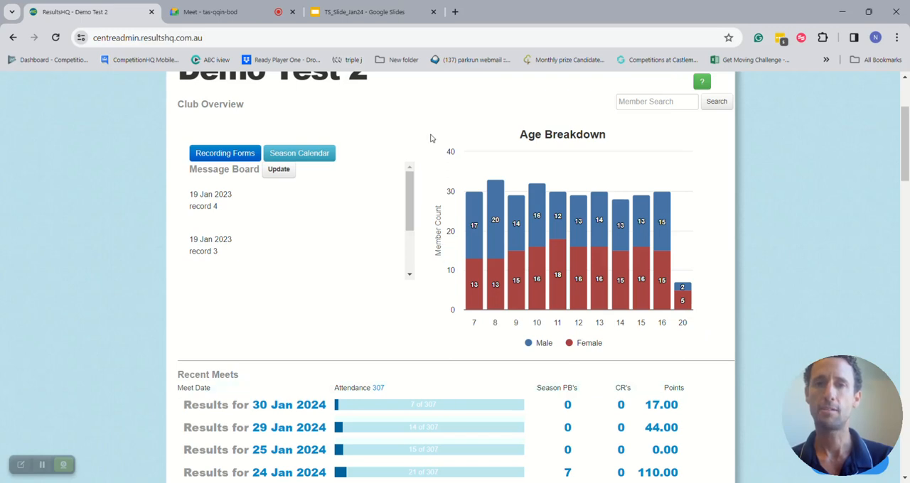
pyautogui.moveTo(535, 287)
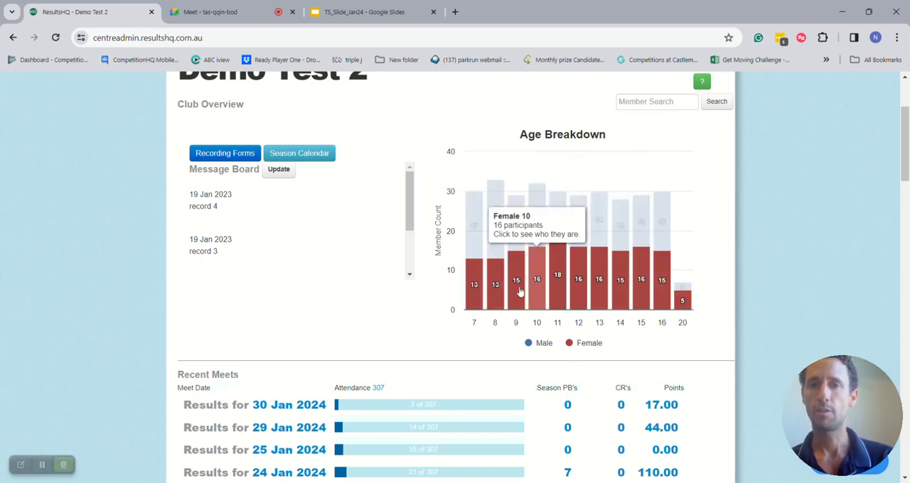
pyautogui.scroll(1, 452, 341)
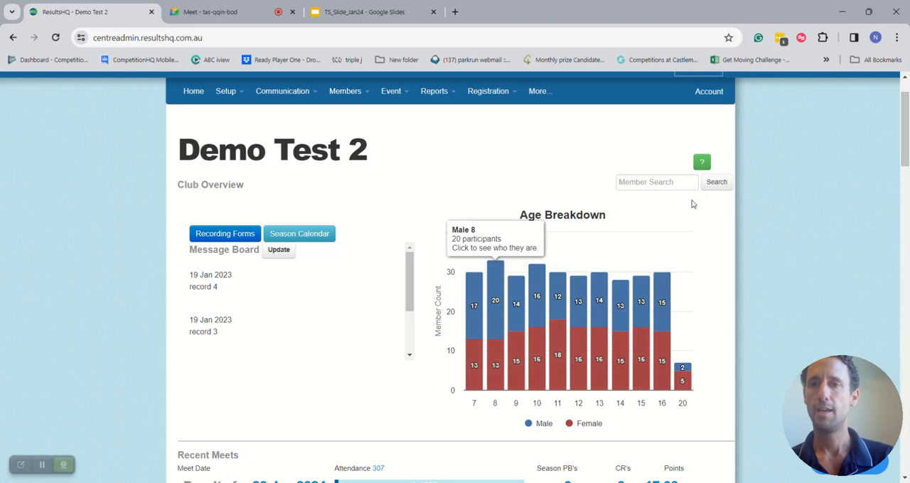
# - Search the members for "ni" and open the matching member's record for editing
pyautogui.click(665, 182)
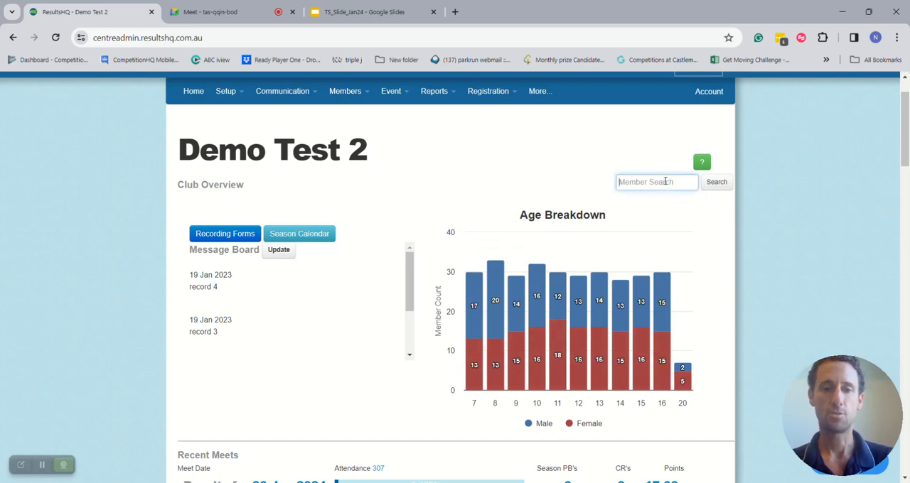
pyautogui.write('nick')
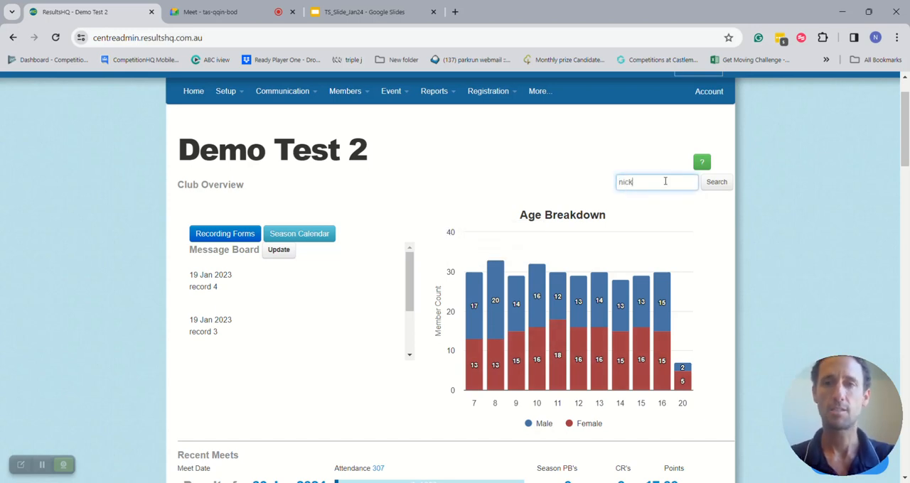
pyautogui.press('Return')
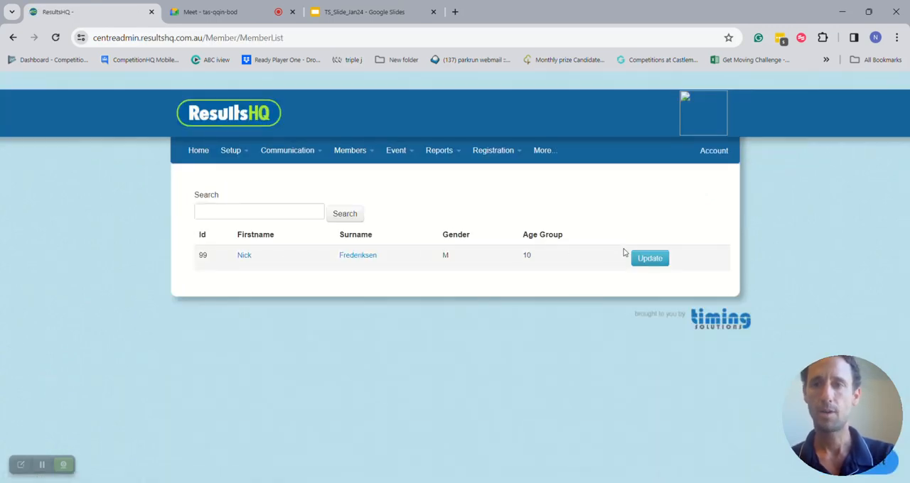
pyautogui.click(648, 258)
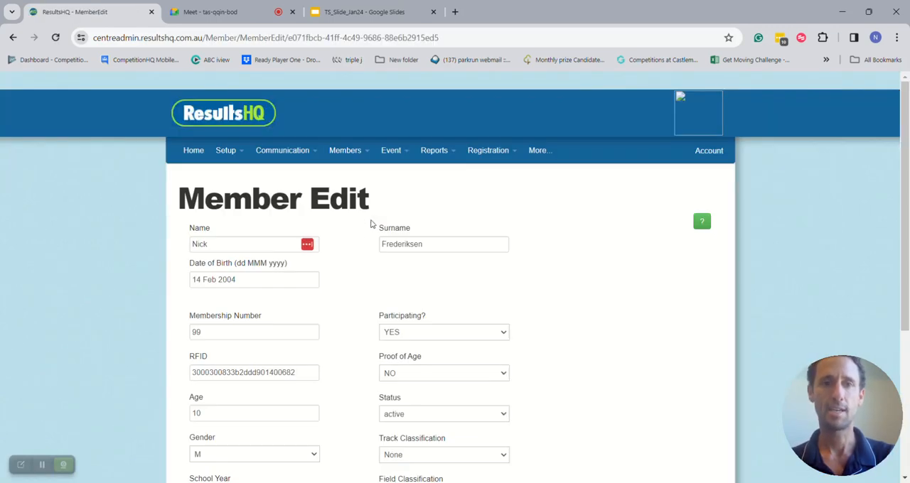
# - Check the member's membership number, classifications and available club choices, and save the member record
pyautogui.doubleClick(307, 331)
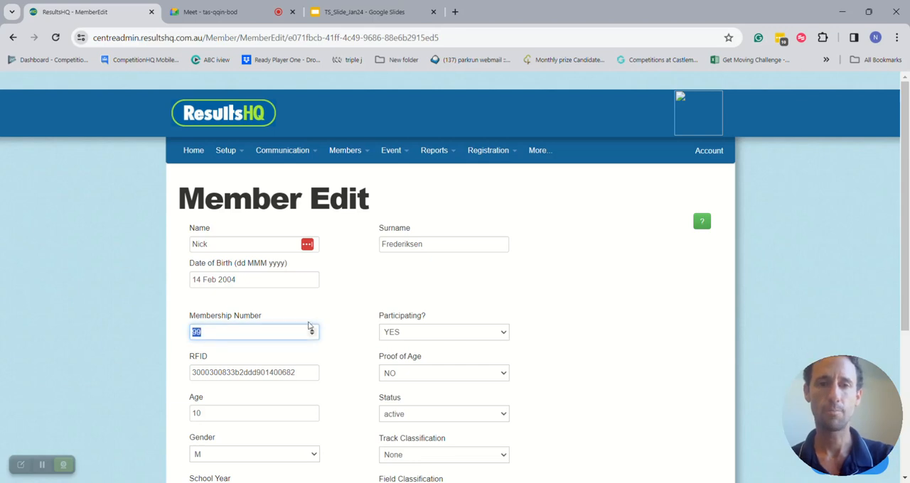
pyautogui.scroll(-2, 570, 339)
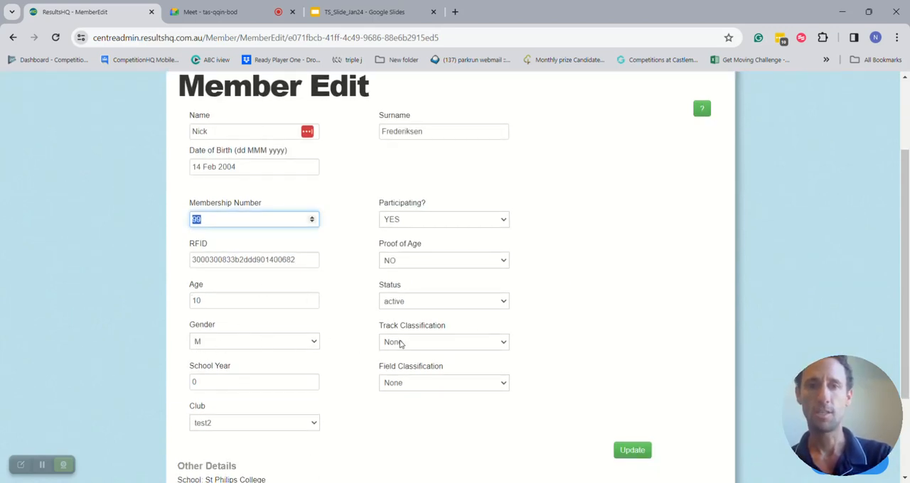
pyautogui.click(295, 429)
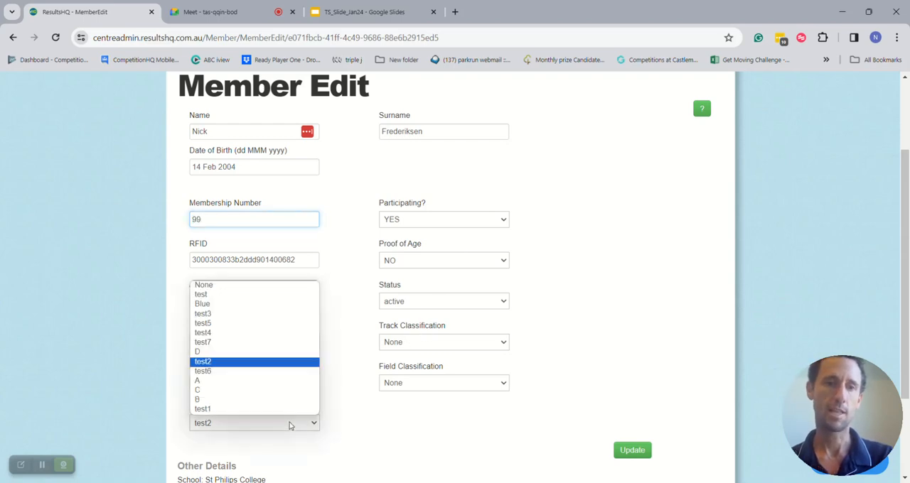
pyautogui.click(398, 420)
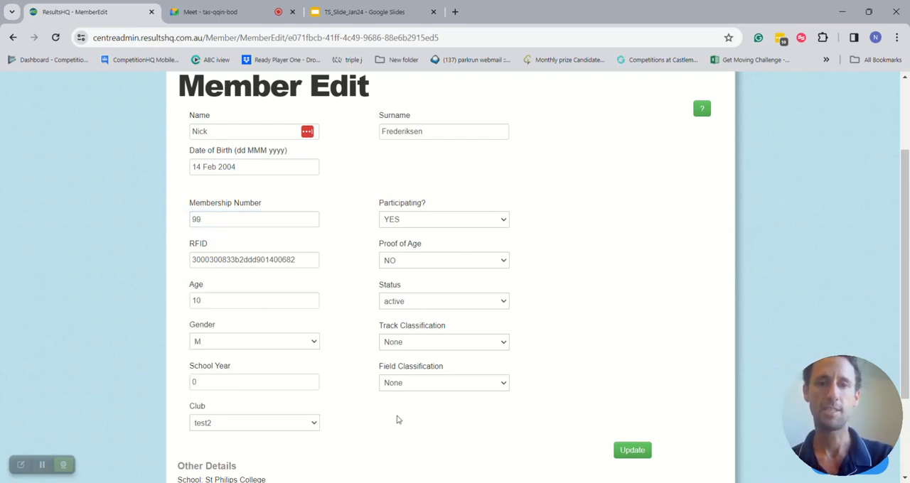
pyautogui.scroll(2, 397, 420)
pyautogui.scroll(-2, 397, 420)
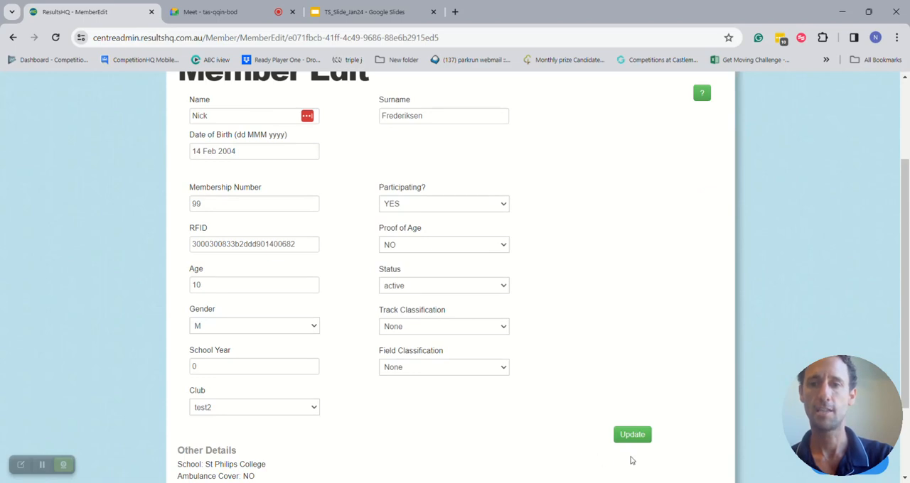
pyautogui.click(632, 435)
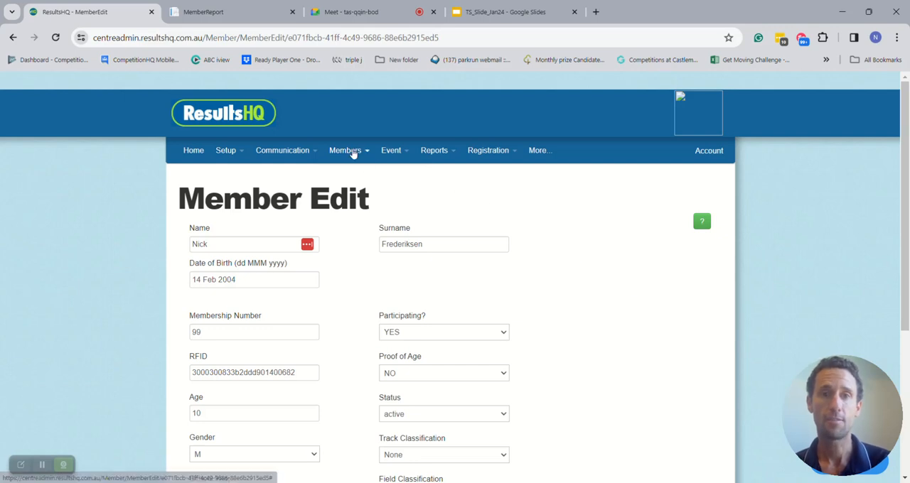
# - Open the member report listing the active members and close the duplicate report tab
pyautogui.moveTo(350, 151)
pyautogui.click(367, 174)
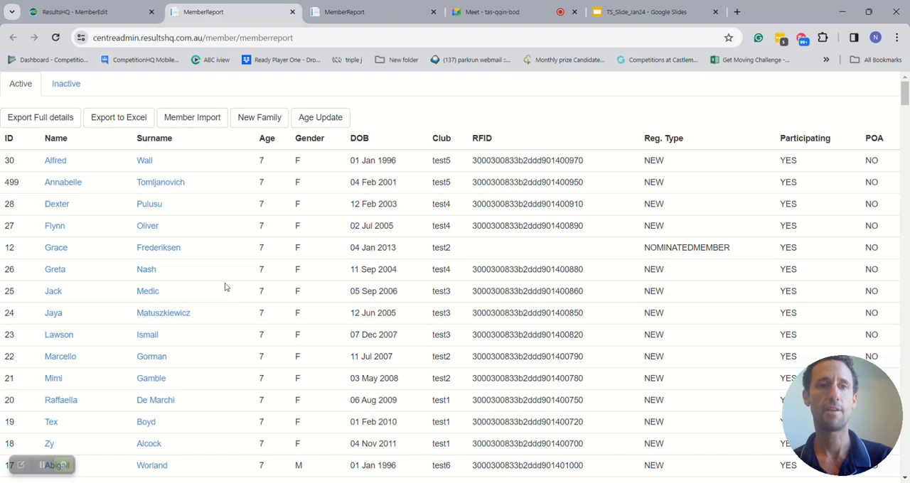
pyautogui.click(291, 12)
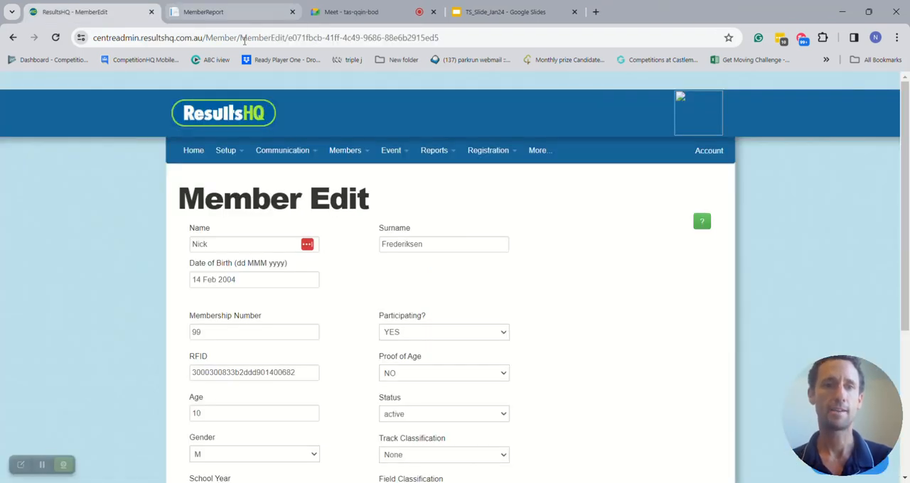
# - Return to the club home page and review the recent meets with their attendance, season PBs and points
pyautogui.click(190, 151)
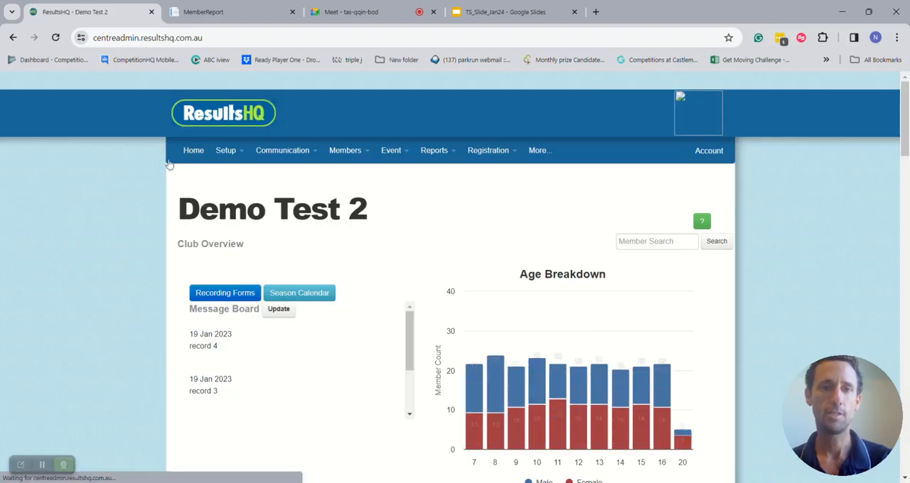
pyautogui.scroll(-2, 105, 269)
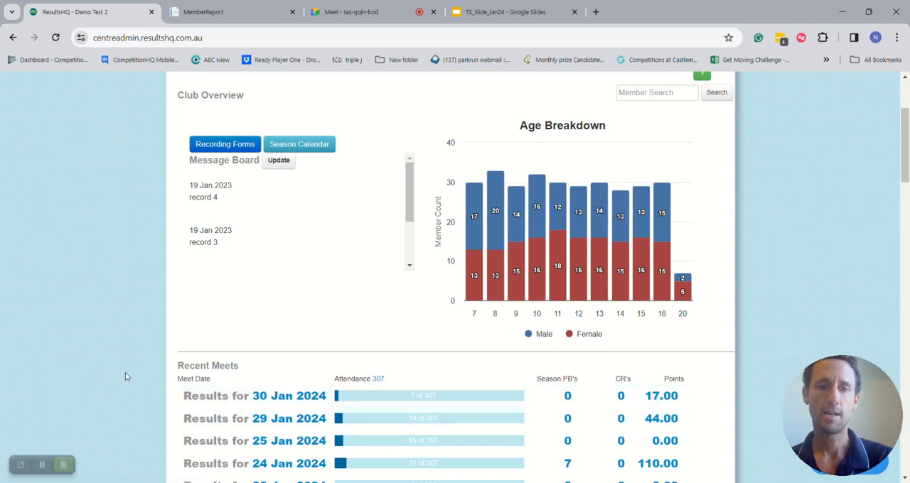
pyautogui.scroll(-1, 97, 368)
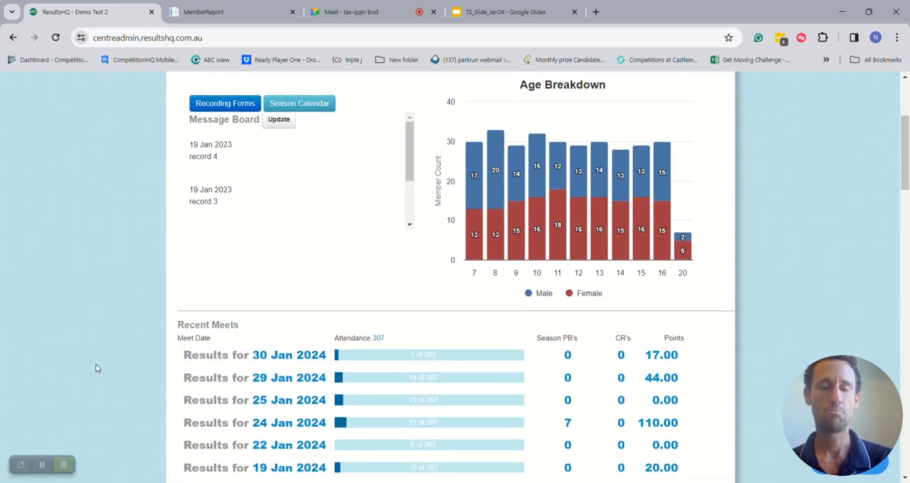
pyautogui.scroll(-3, 98, 368)
pyautogui.scroll(3, 97, 369)
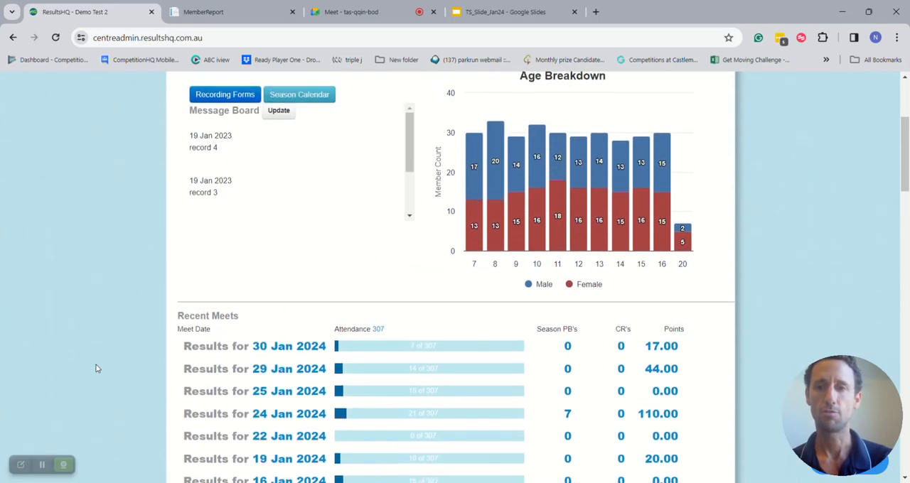
pyautogui.scroll(1, 97, 368)
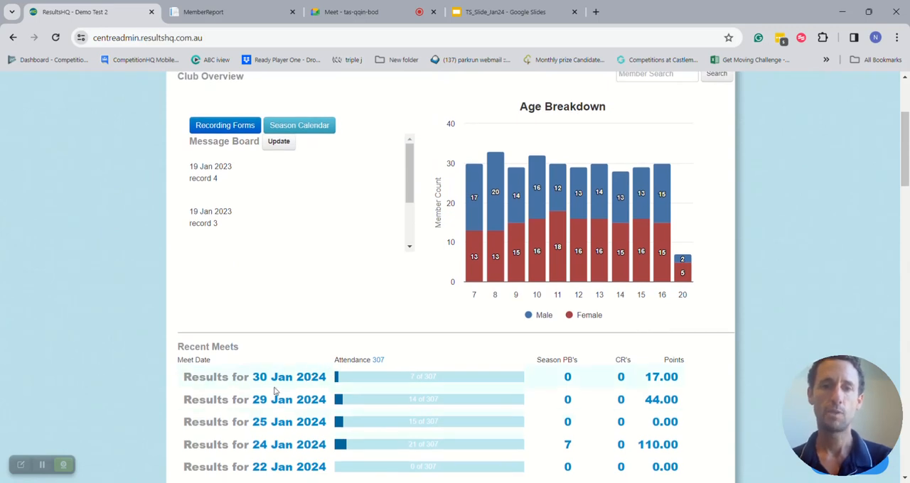
pyautogui.scroll(4, 73, 211)
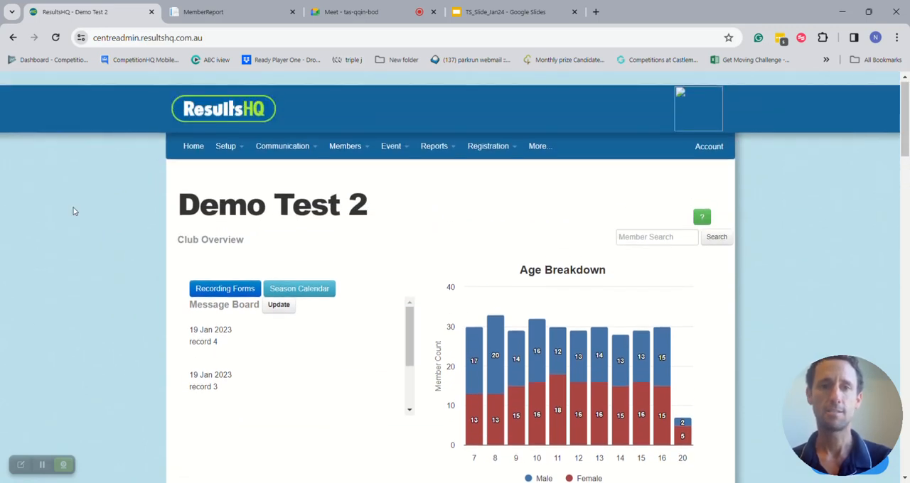
# - Start a new meet from the season calendar, naming it Testing and dating it 02/02/2024
pyautogui.click(315, 291)
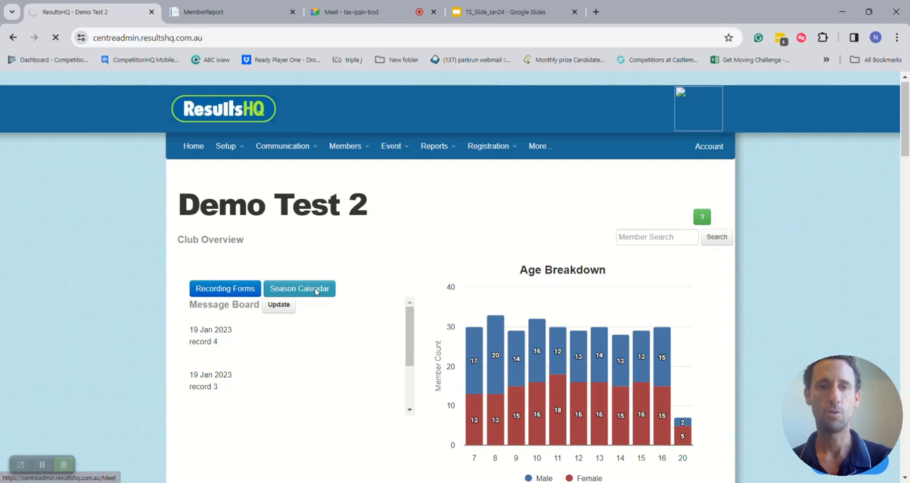
pyautogui.scroll(-1, 406, 309)
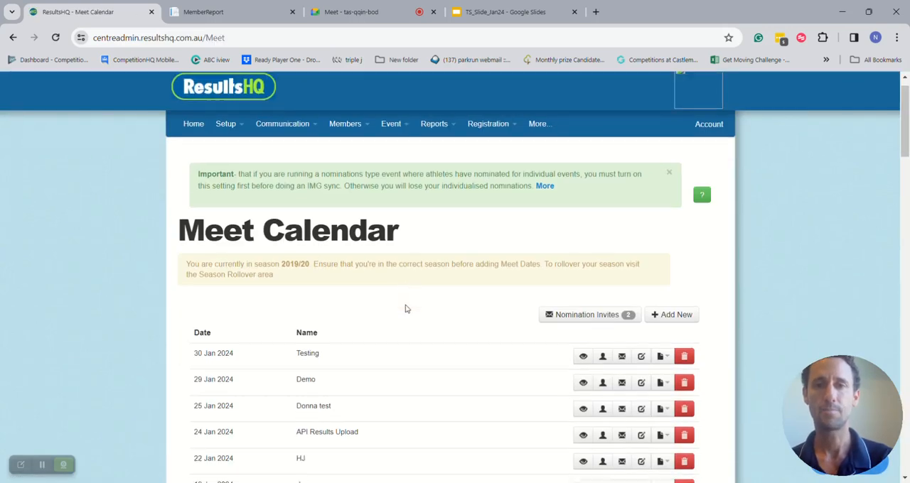
pyautogui.click(674, 314)
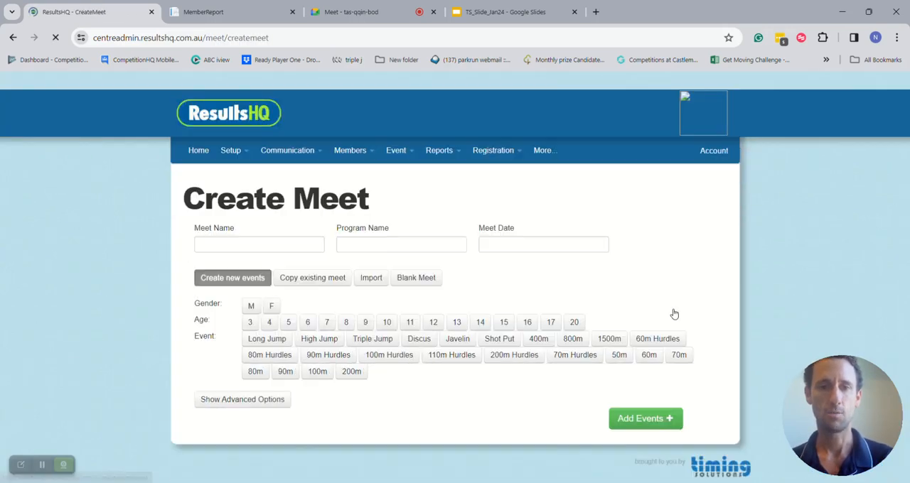
pyautogui.click(295, 252)
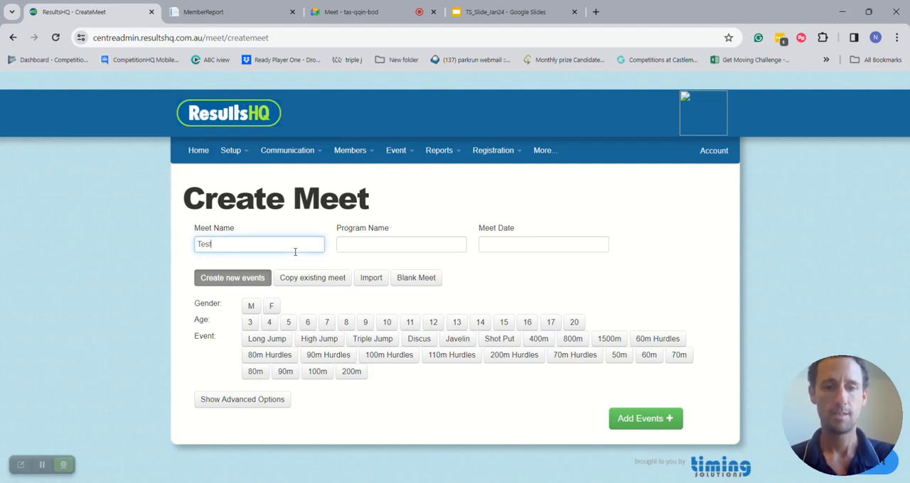
pyautogui.write('Testing')
pyautogui.press('Tab')
pyautogui.press('Tab')
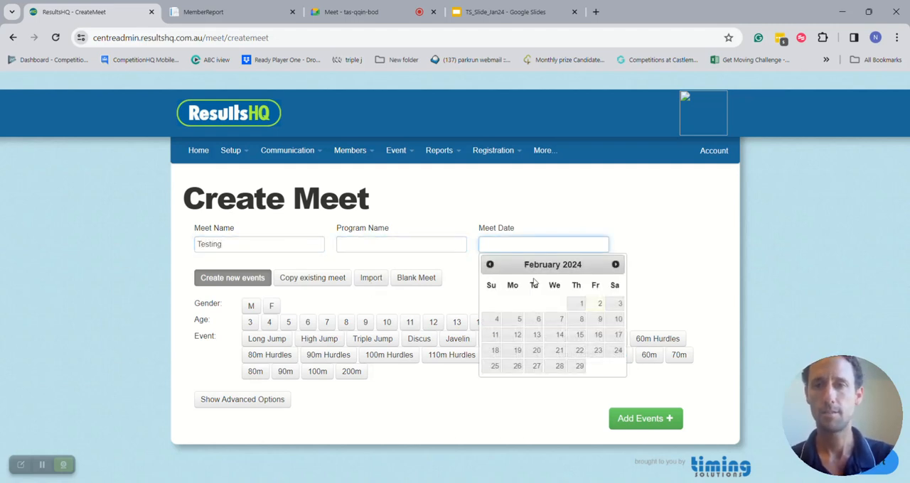
pyautogui.click(597, 304)
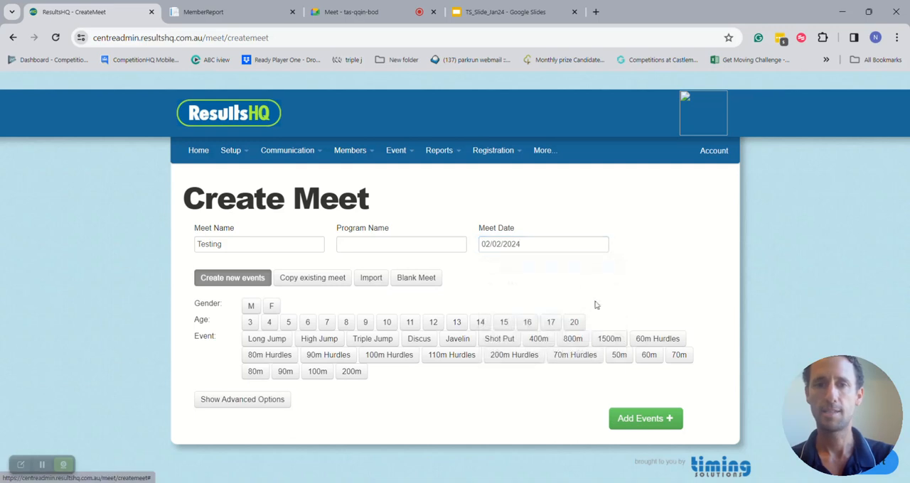
# - View the option for copying an existing meet, and return to creating new events with genders M and F selected
pyautogui.click(315, 281)
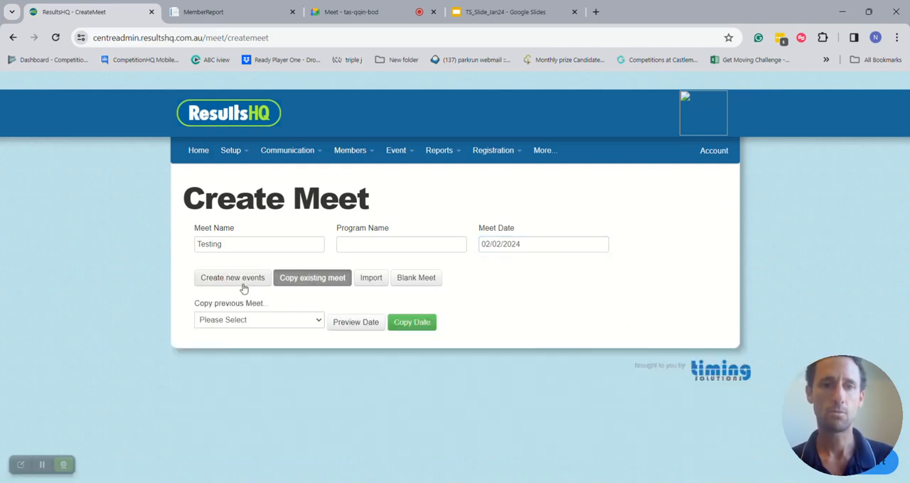
pyautogui.click(247, 283)
pyautogui.click(251, 306)
pyautogui.click(271, 306)
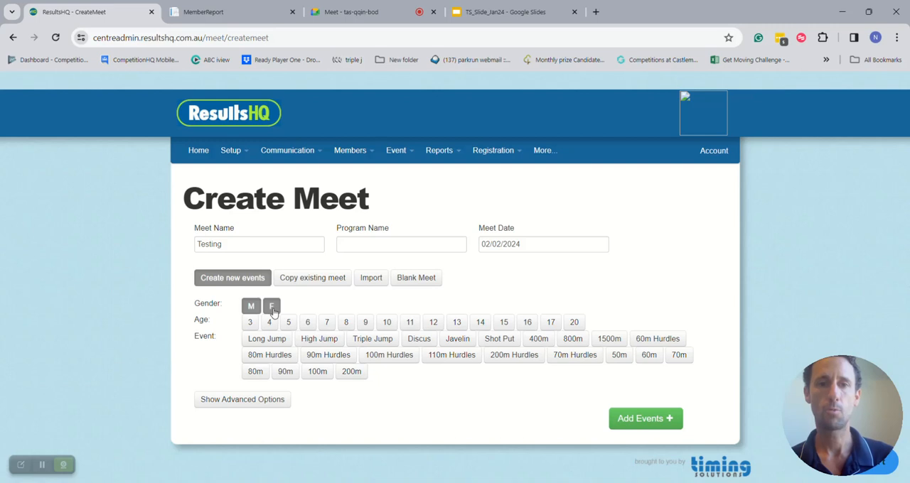
# - Select the age groups 6 through 14 for the new events
pyautogui.click(307, 322)
pyautogui.click(327, 322)
pyautogui.click(346, 322)
pyautogui.click(366, 322)
pyautogui.click(387, 322)
pyautogui.click(410, 322)
pyautogui.click(433, 322)
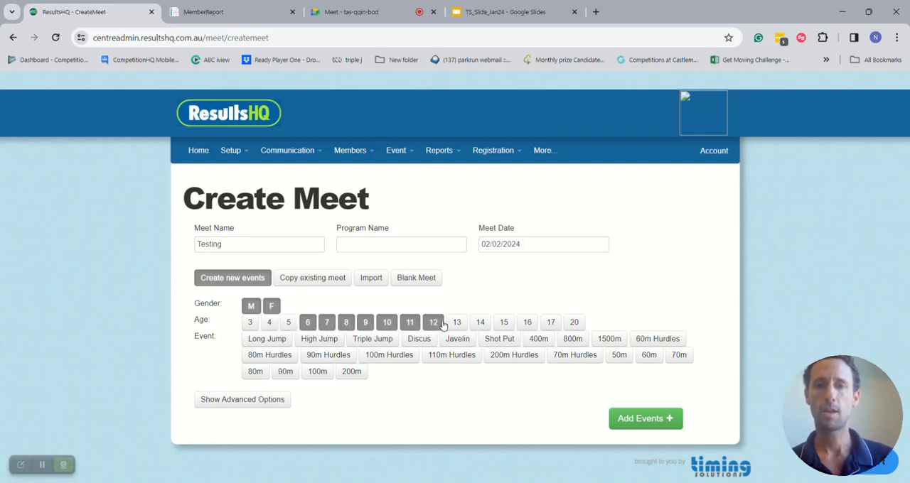
pyautogui.click(457, 322)
pyautogui.click(481, 322)
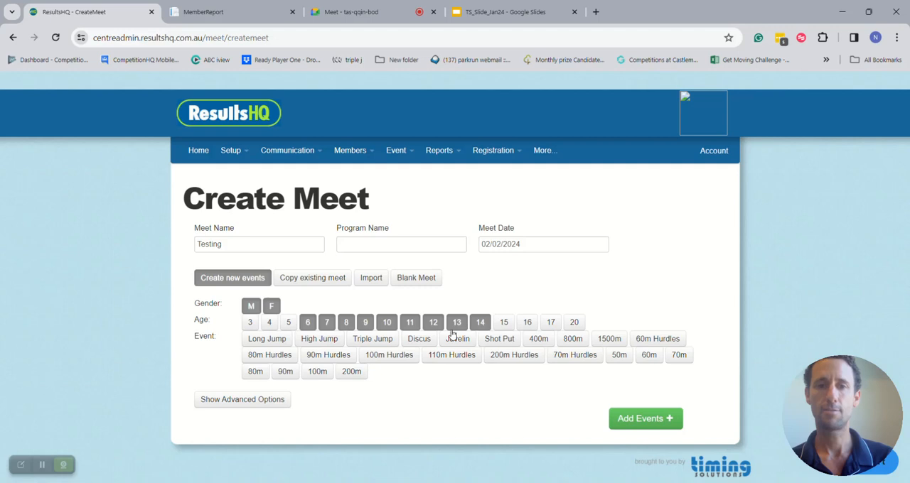
# - Select Triple Jump, 100m, 200m, Javelin and Discus, and add these events to the meet
pyautogui.click(372, 339)
pyautogui.click(318, 372)
pyautogui.click(351, 372)
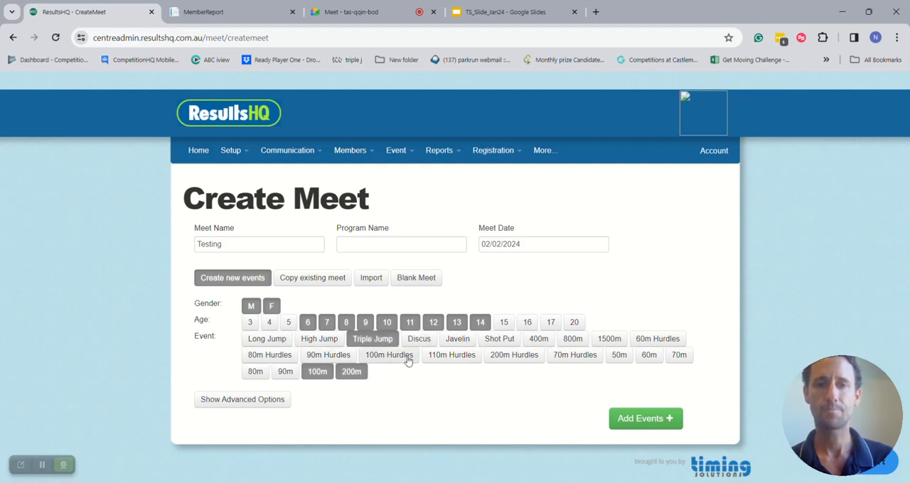
pyautogui.click(464, 340)
pyautogui.click(419, 339)
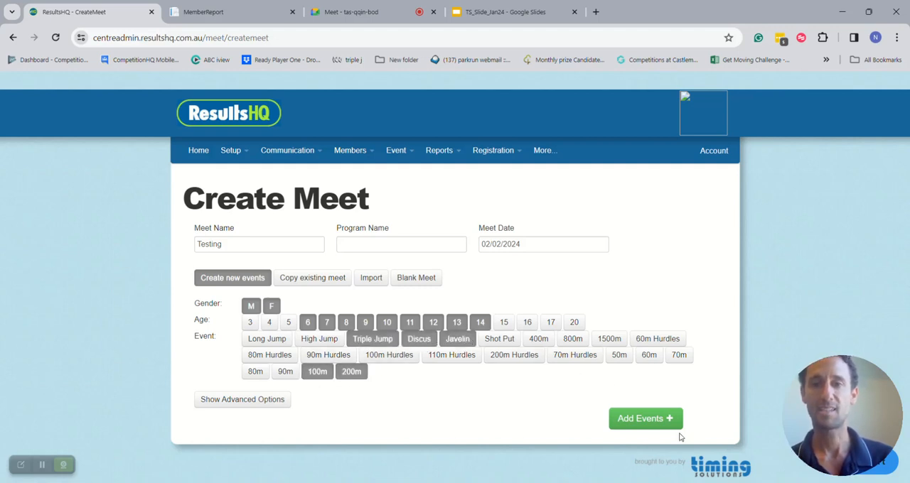
pyautogui.click(654, 420)
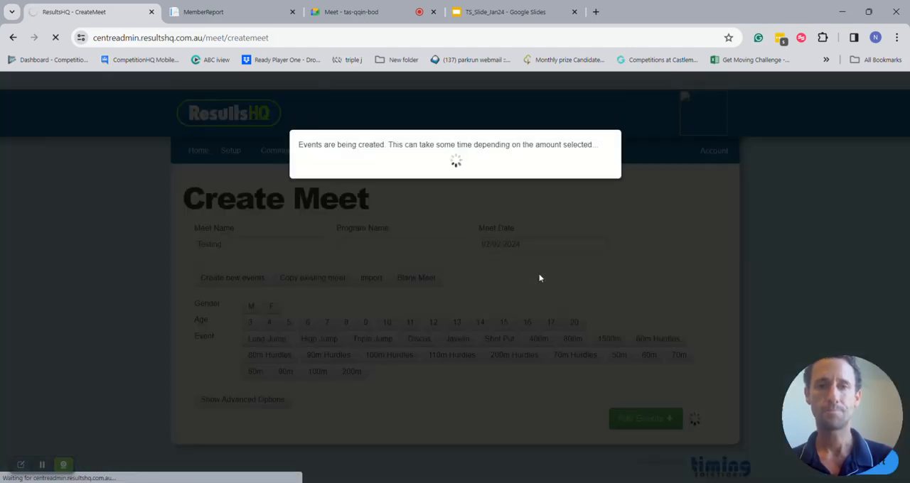
# - Review the matrix of male and female events created for the Testing meet
pyautogui.scroll(-3, 113, 316)
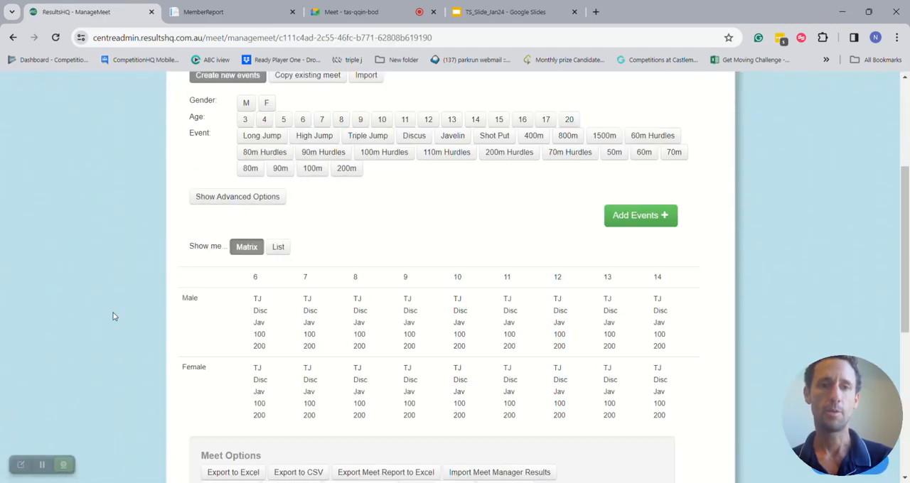
pyautogui.scroll(3, 113, 317)
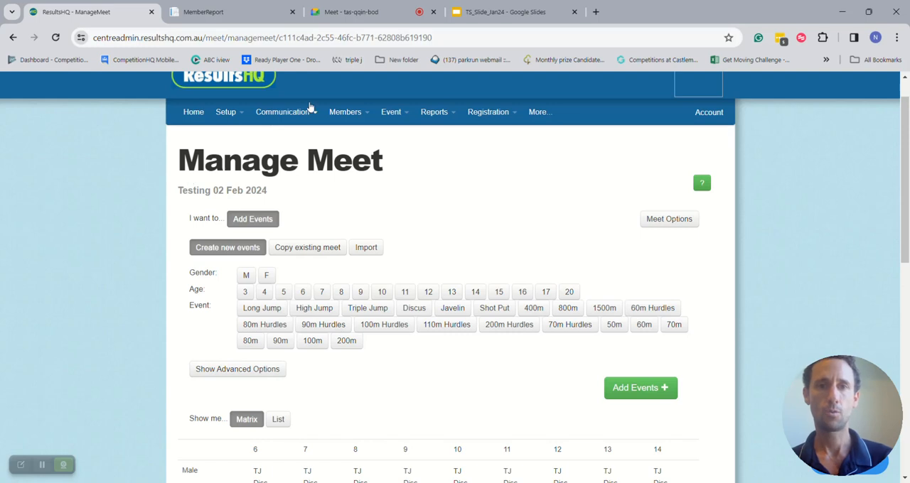
# - Open the recording forms from the club overview and preview the Discus sheets for the 02 Feb 2024 meet
pyautogui.click(188, 112)
pyautogui.scroll(-2, 89, 194)
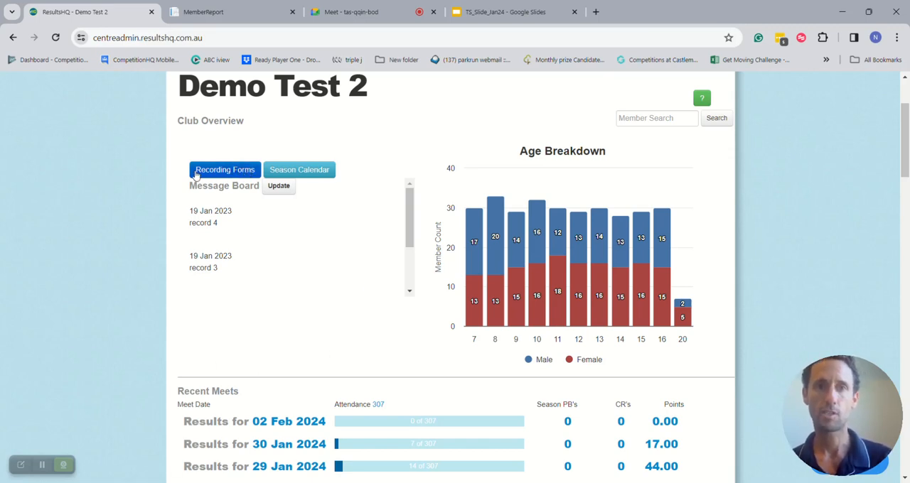
pyautogui.click(238, 173)
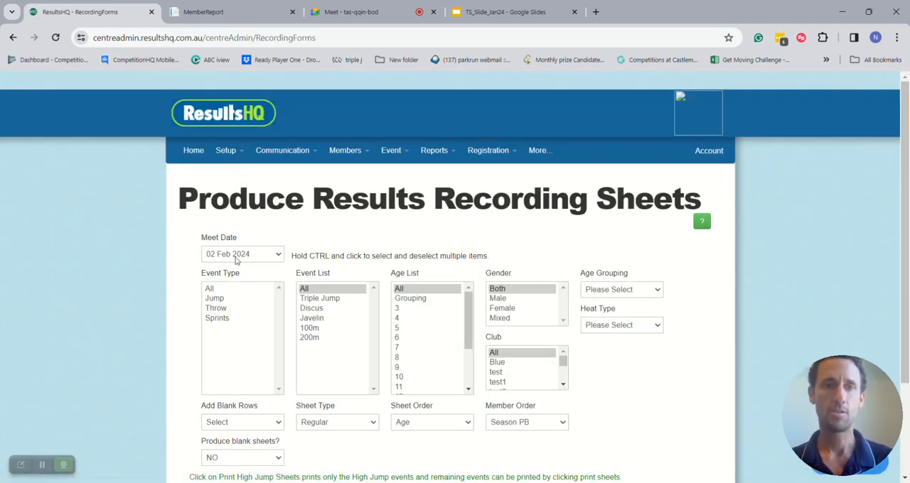
pyautogui.scroll(-1, 130, 322)
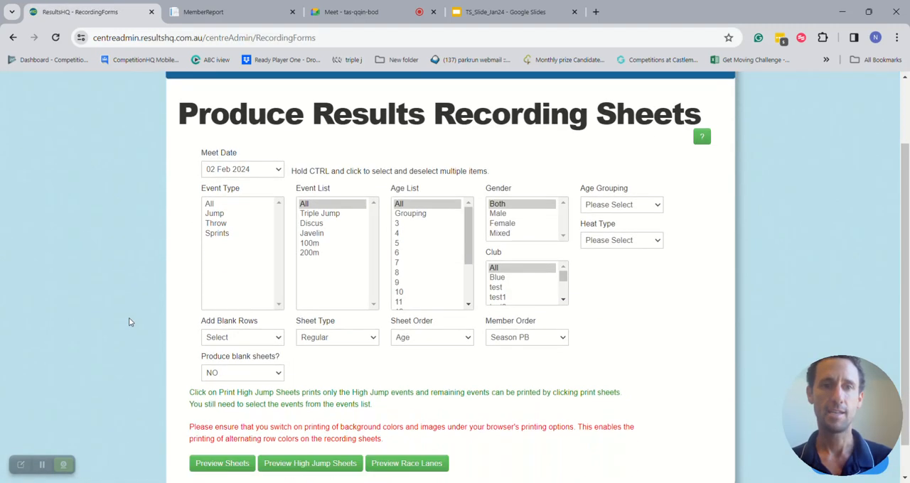
pyautogui.click(329, 223)
pyautogui.click(226, 463)
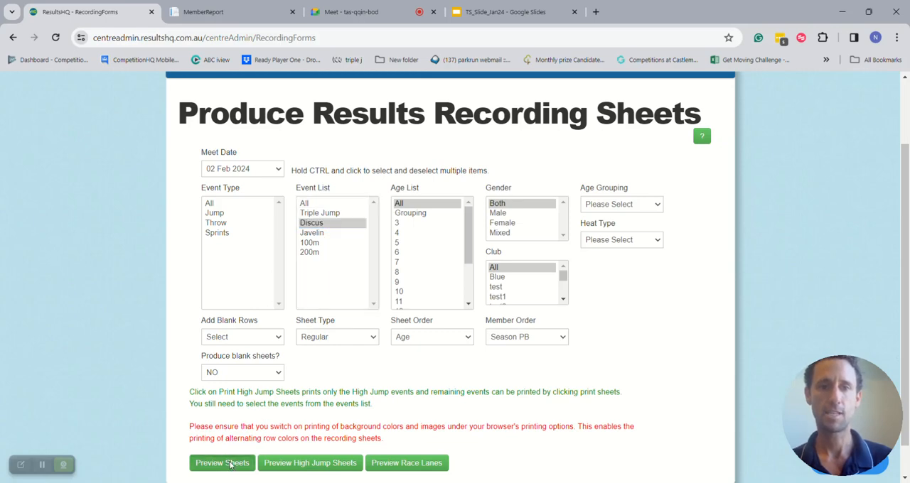
# - Look through the Discus recording sheets for each age group and gender
pyautogui.scroll(-3, 460, 397)
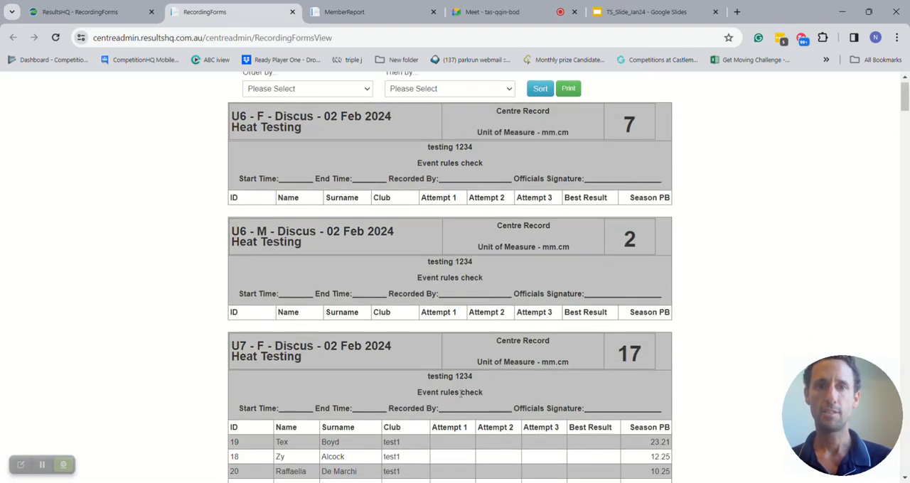
pyautogui.scroll(-1, 460, 397)
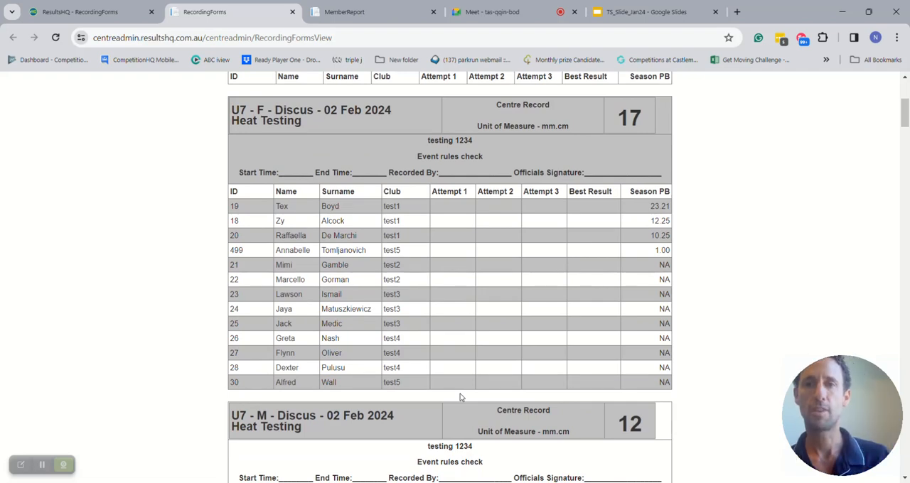
pyautogui.scroll(-1, 460, 397)
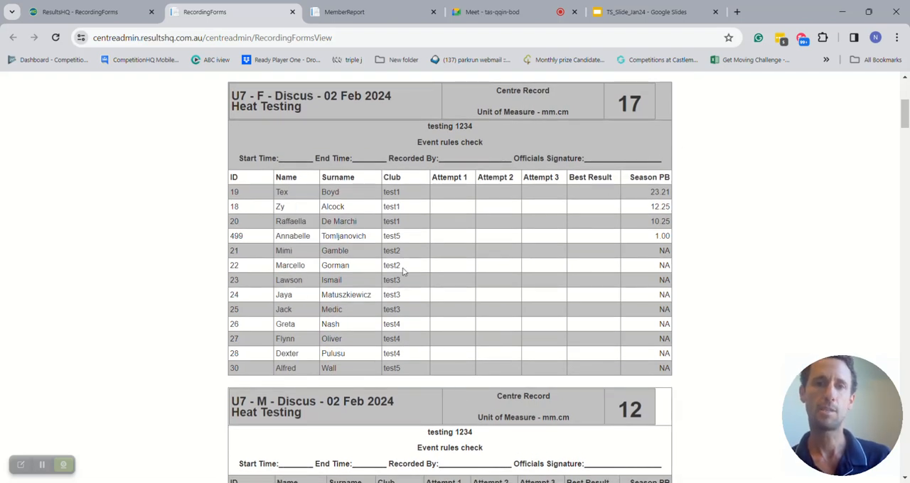
pyautogui.scroll(-4, 403, 273)
pyautogui.scroll(7, 404, 273)
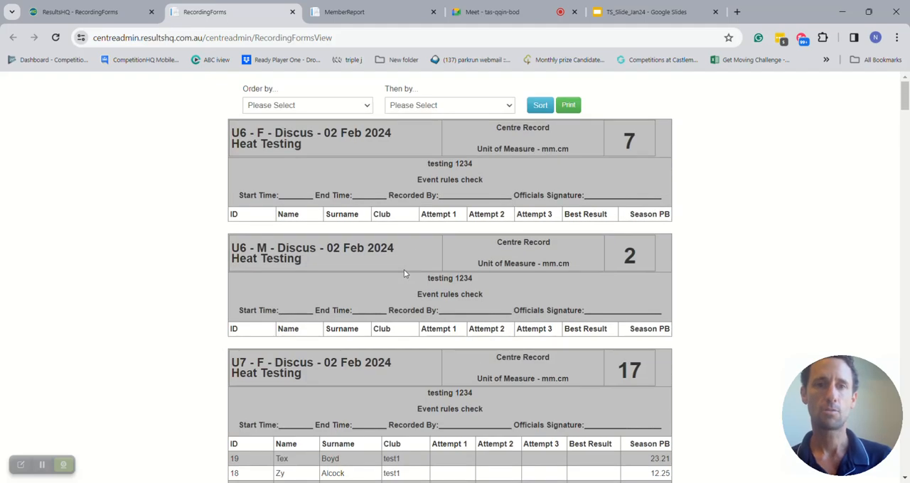
# - Check the print preview and destination choices for the Discus recording sheets, and cancel printing
pyautogui.click(575, 108)
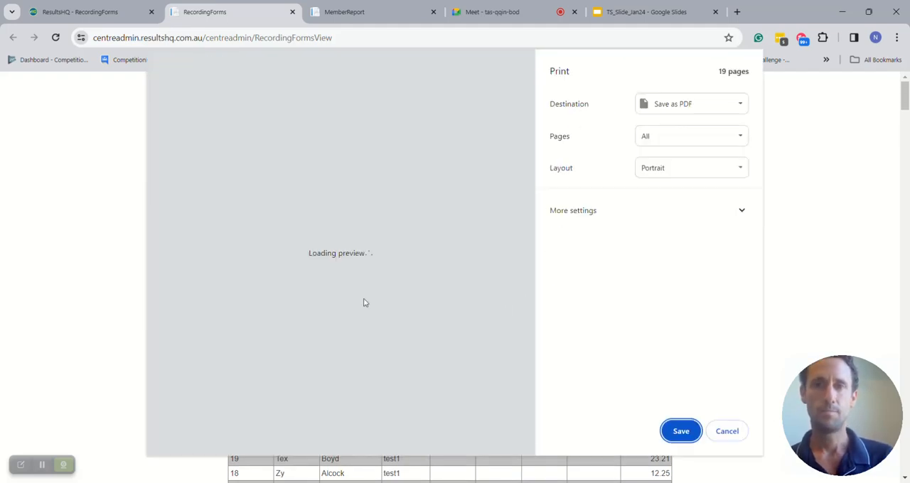
pyautogui.click(683, 106)
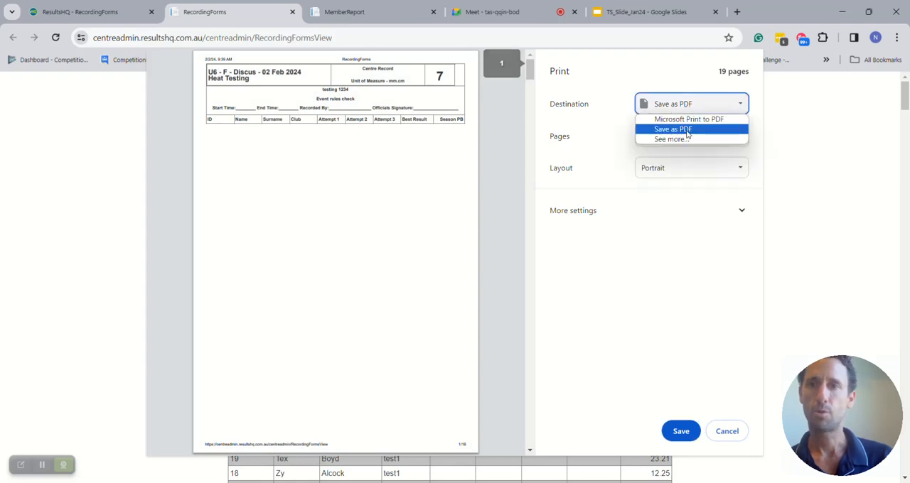
pyautogui.scroll(-10, 413, 227)
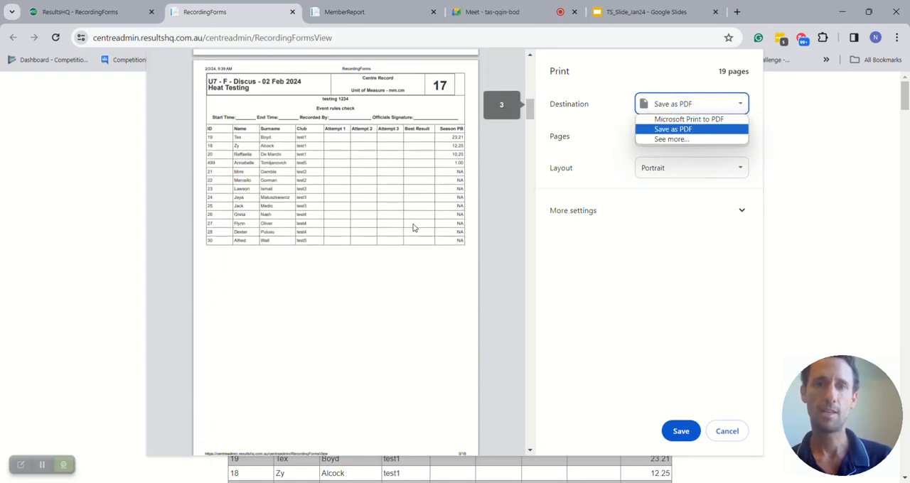
pyautogui.scroll(-6, 412, 227)
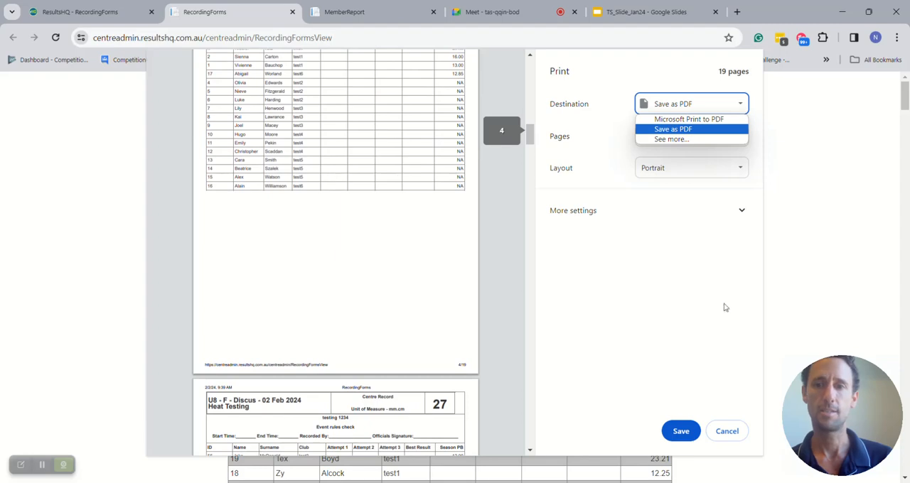
pyautogui.click(726, 431)
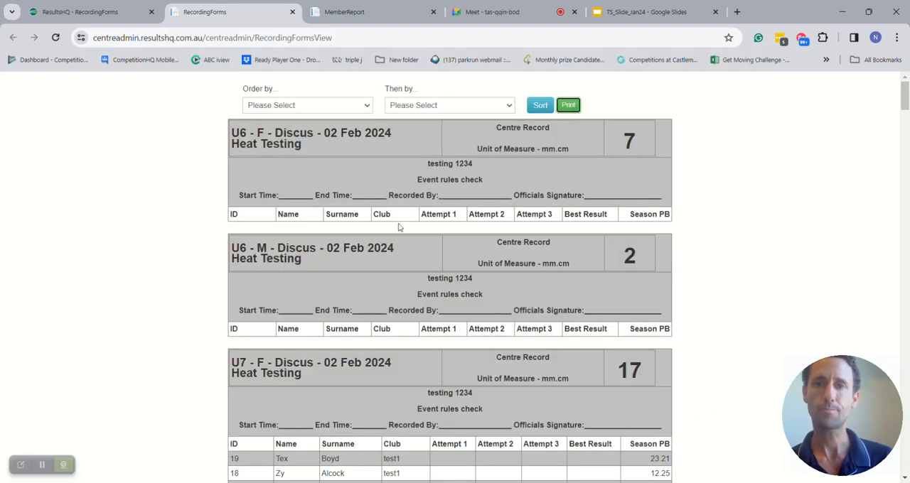
# - Close the recording sheet preview and open the 02 Feb 2024 results entry from the club's recent meets
pyautogui.click(292, 11)
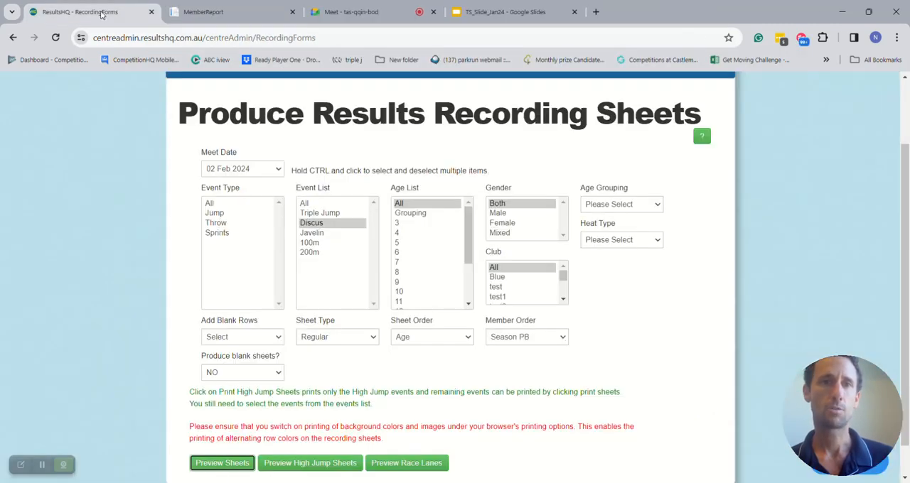
pyautogui.scroll(2, 201, 142)
pyautogui.click(192, 150)
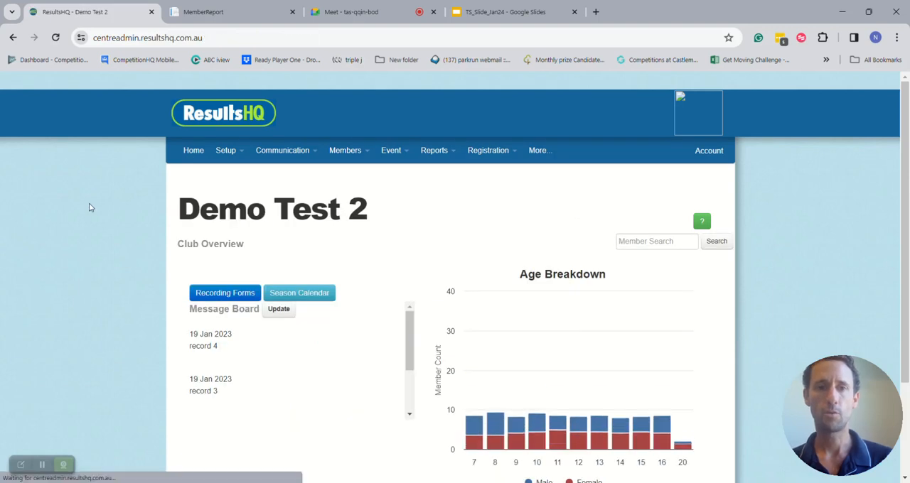
pyautogui.scroll(-4, 91, 208)
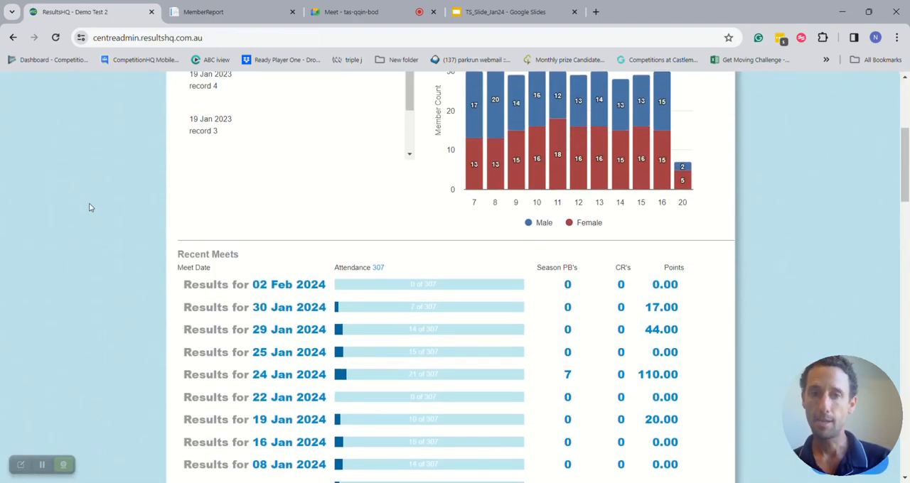
pyautogui.click(282, 288)
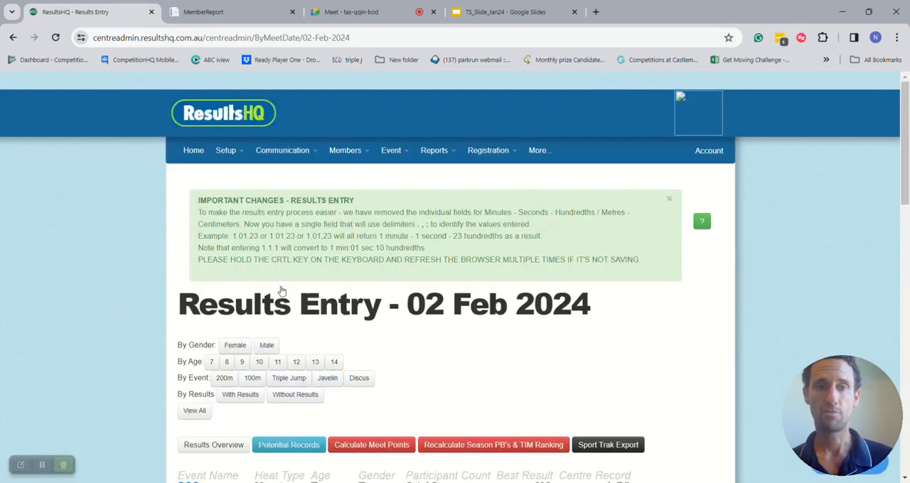
# - Filter the meet's events by age 8 and Female, and restore the view of all events
pyautogui.scroll(-2, 90, 317)
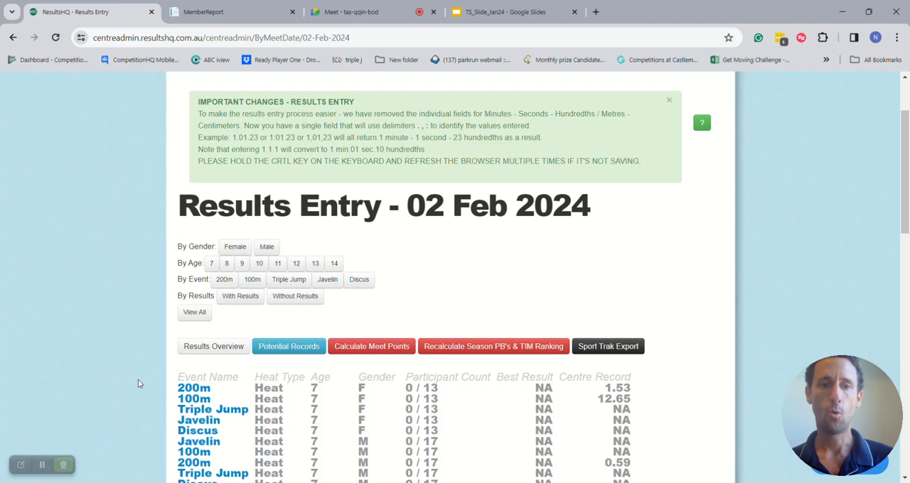
pyautogui.scroll(-2, 476, 381)
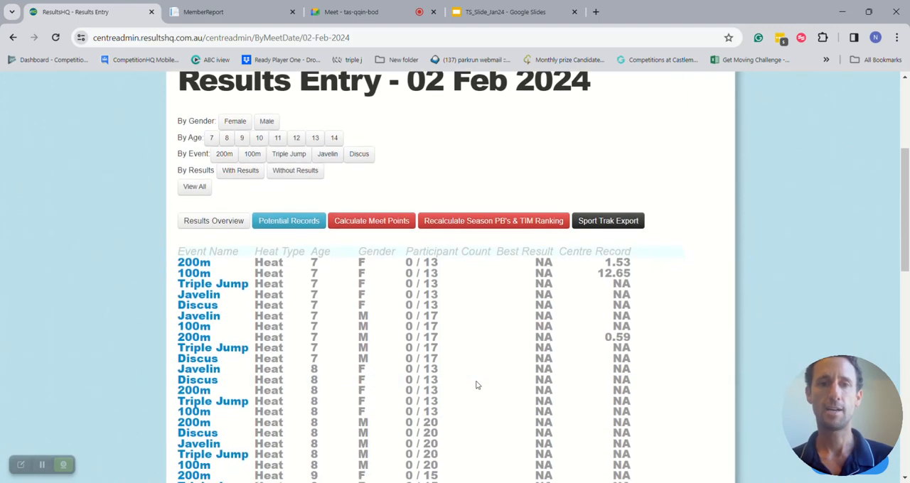
pyautogui.click(227, 138)
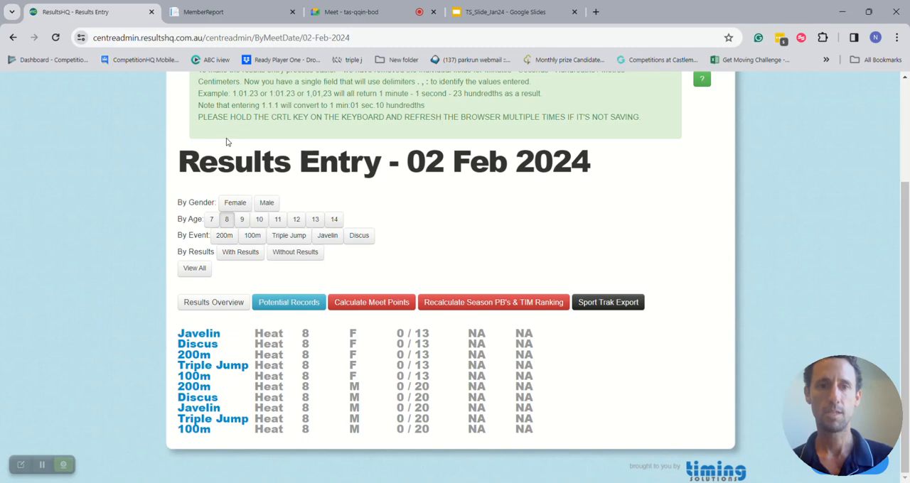
pyautogui.click(235, 202)
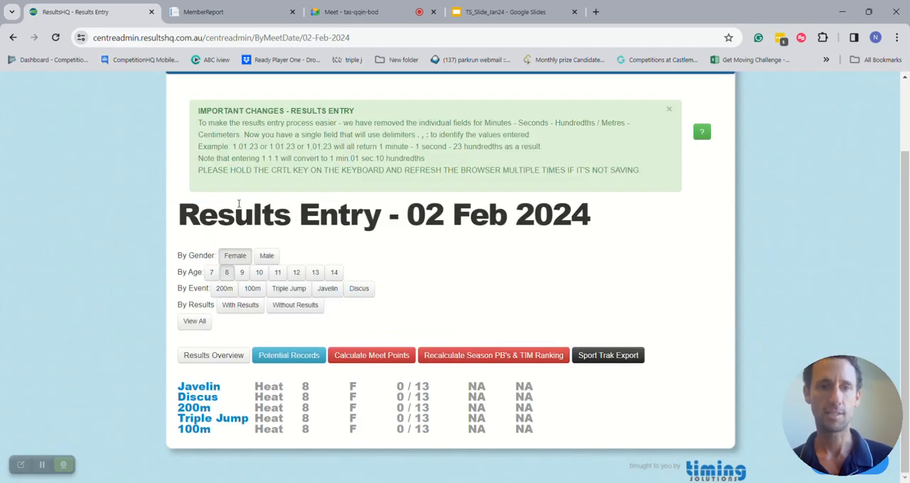
pyautogui.click(195, 321)
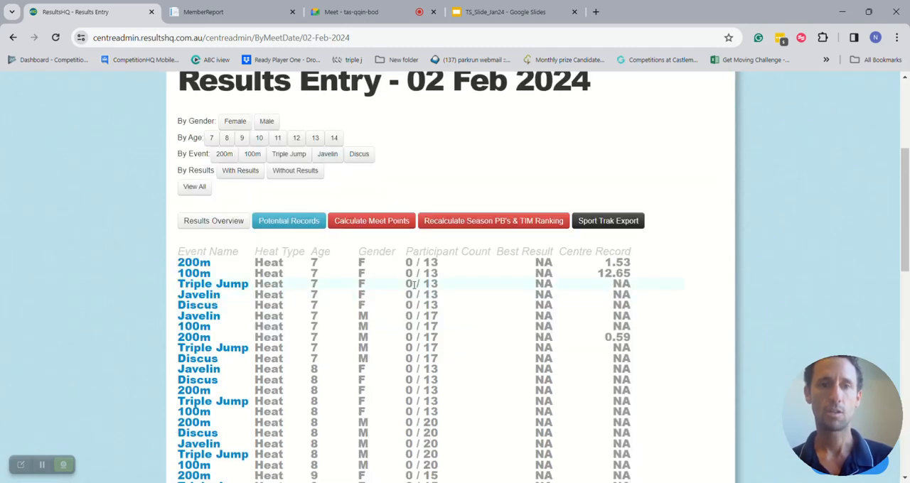
# - Open the age 7 female Javelin event and start editing its results
pyautogui.click(214, 298)
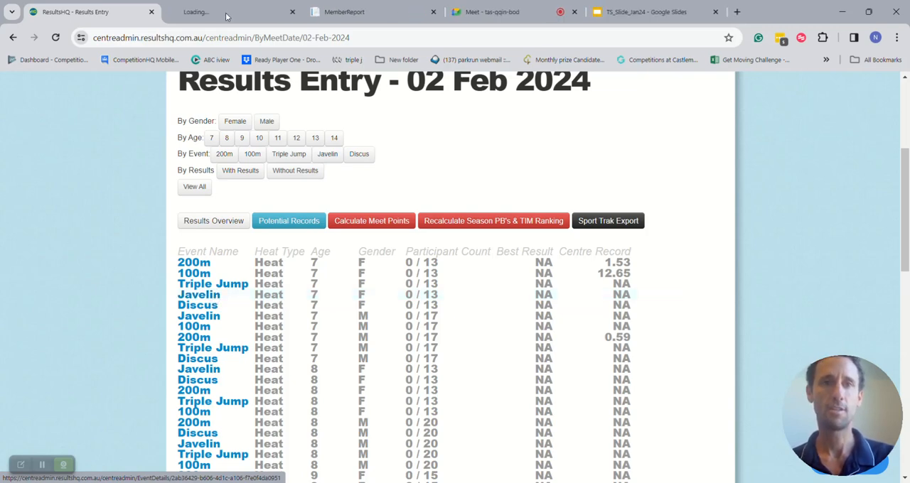
pyautogui.scroll(-1, 379, 270)
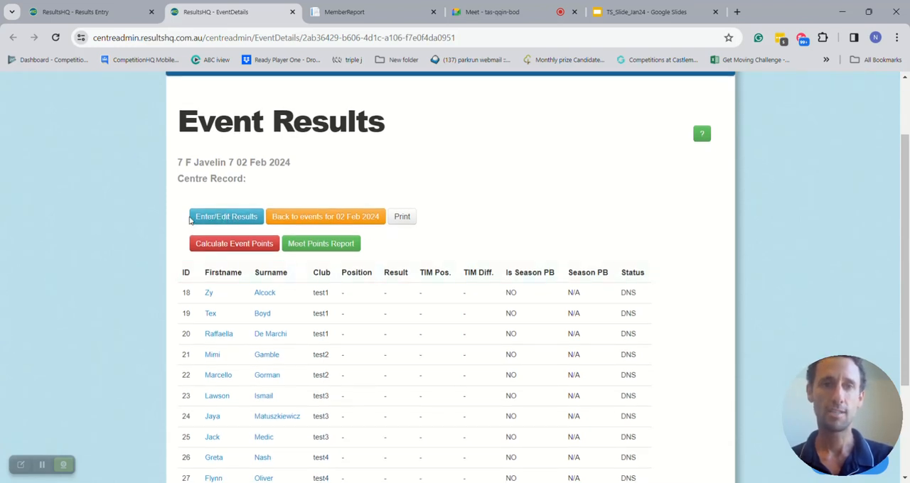
pyautogui.click(234, 216)
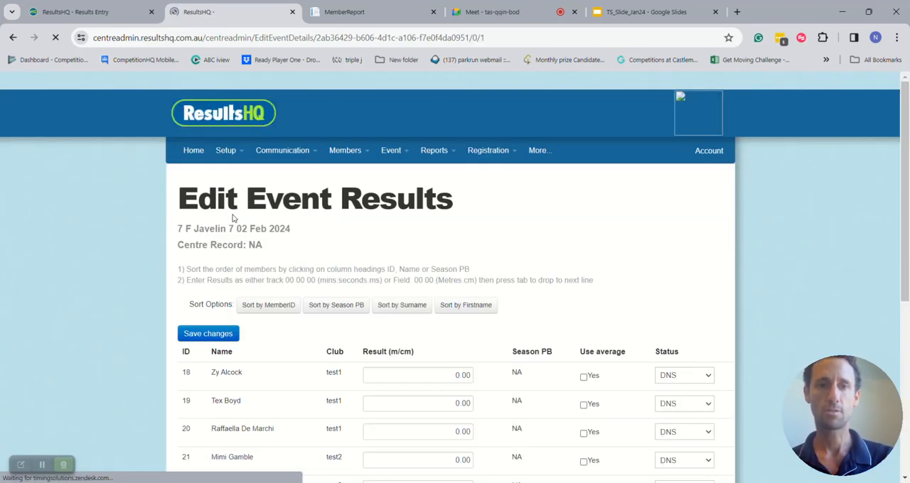
# - Enter javelin results of 12.25 for the first listed athlete and 13.24 for the second
pyautogui.click(448, 374)
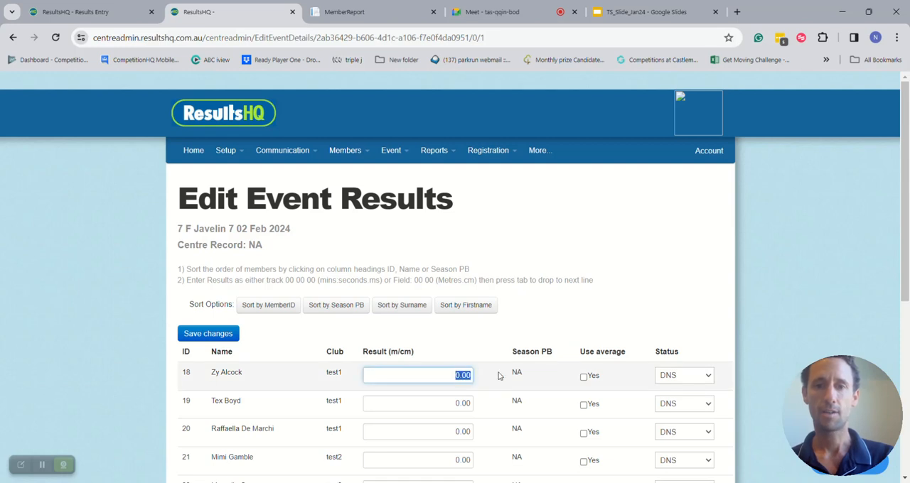
pyautogui.write('12.25')
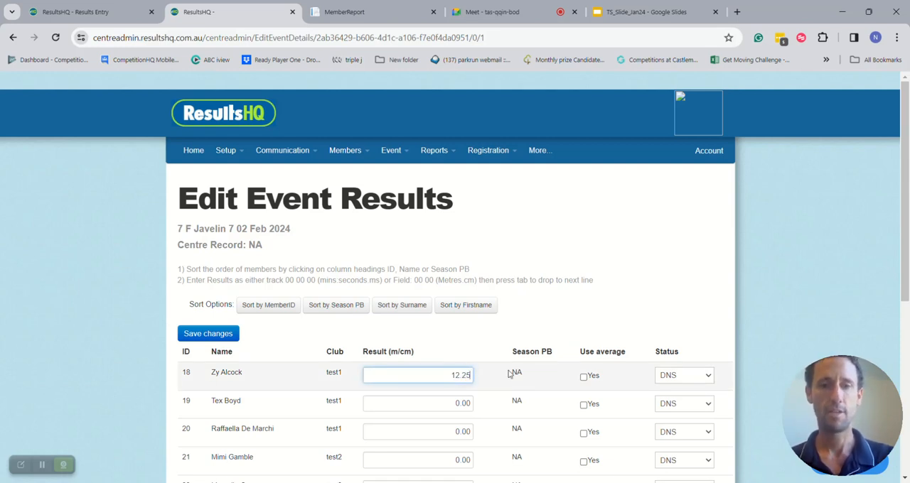
pyautogui.press('Tab')
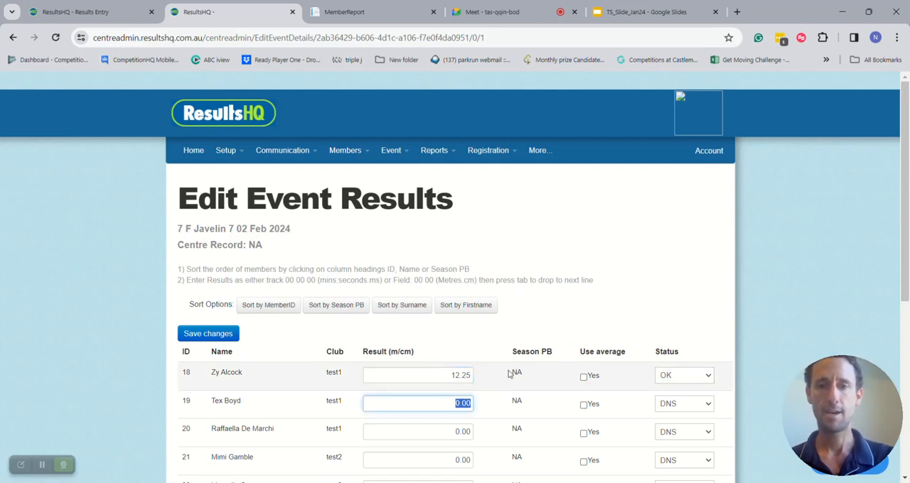
pyautogui.write('13.24')
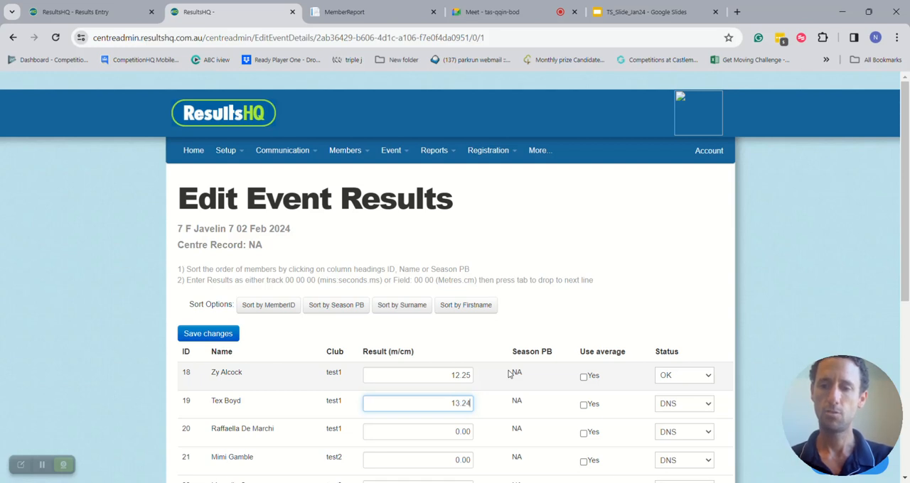
pyautogui.press('Tab')
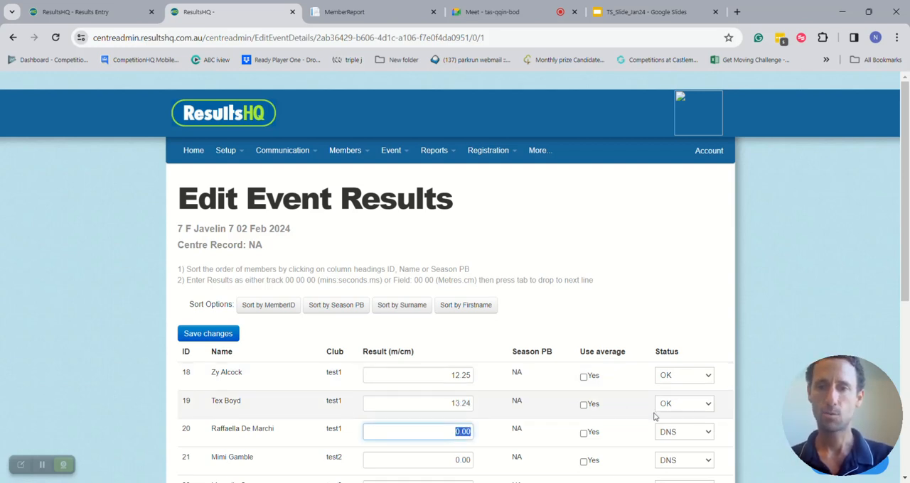
# - Set the third listed athlete's status to No Throw
pyautogui.click(683, 432)
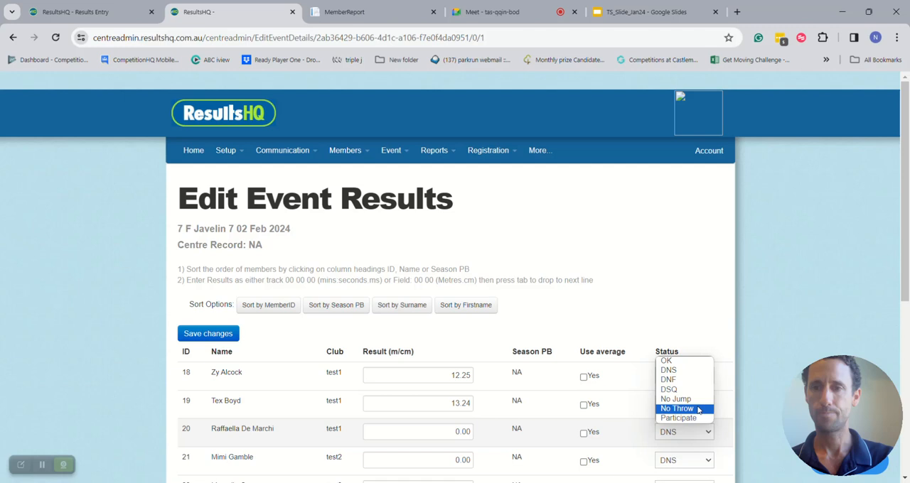
pyautogui.click(697, 408)
pyautogui.scroll(-1, 545, 396)
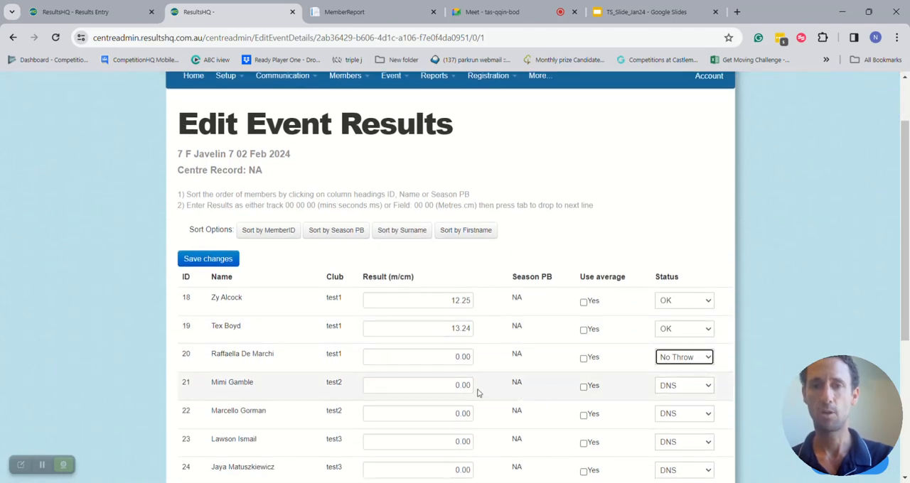
# - Enter a javelin result of 15.45 for the fourth listed athlete, and save and accept the event results
pyautogui.click(444, 387)
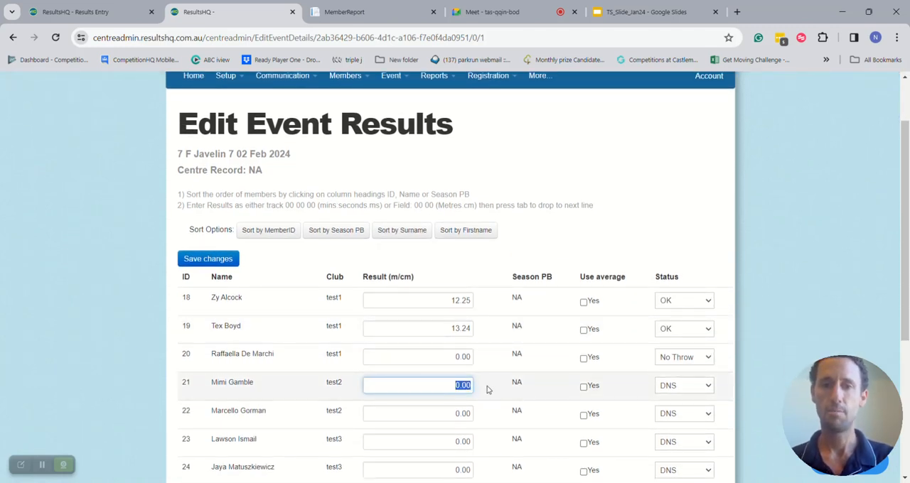
pyautogui.write('15.45')
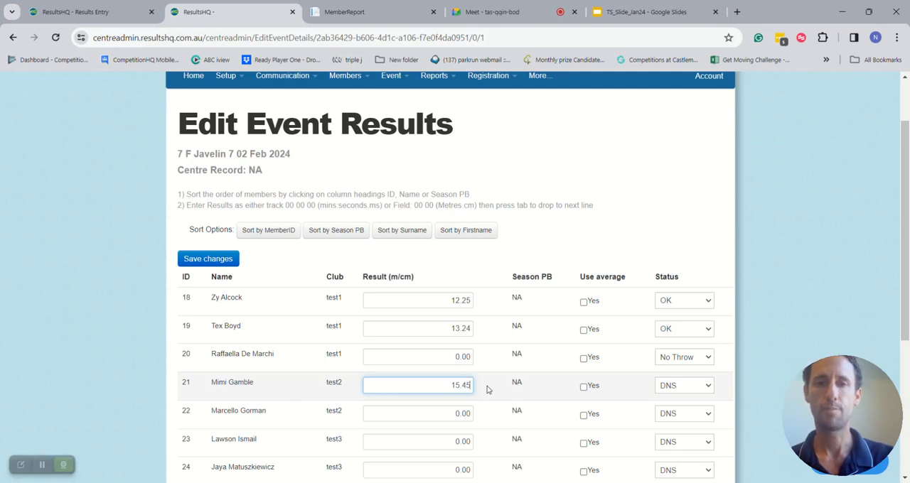
pyautogui.scroll(-2, 528, 372)
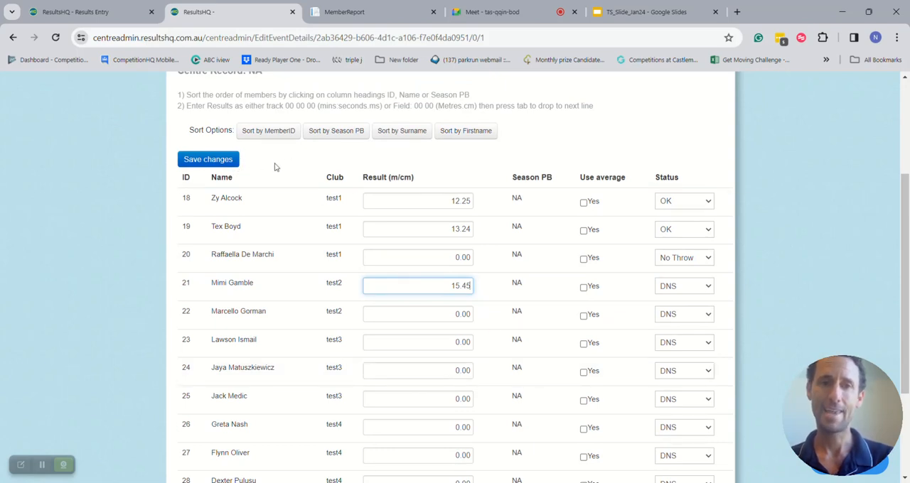
pyautogui.click(215, 161)
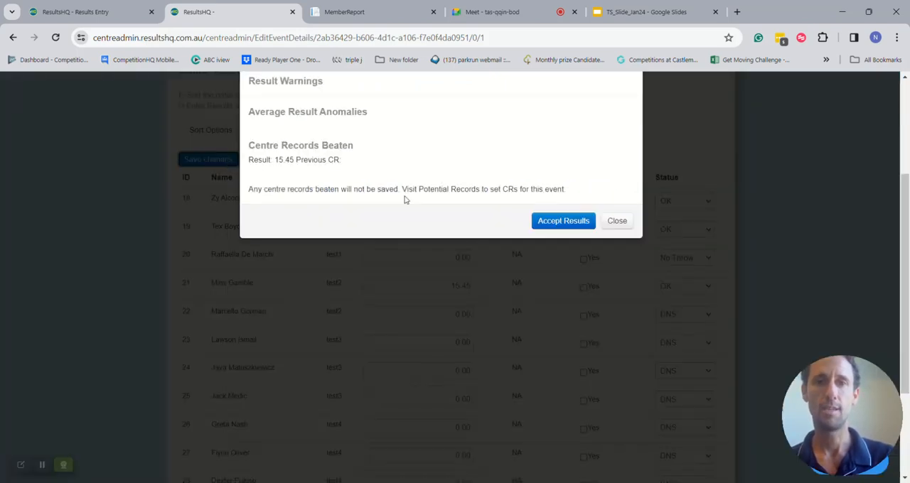
pyautogui.click(563, 221)
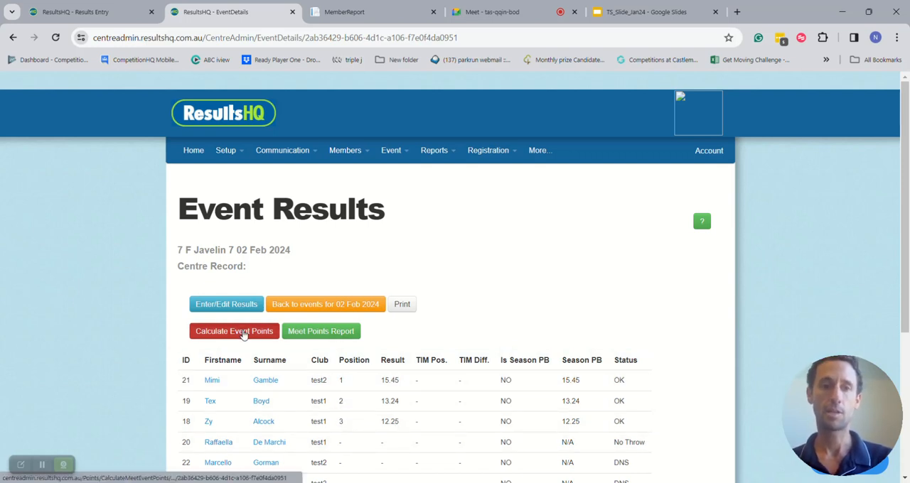
# - Calculate the javelin event's points and check the recent meets on the home dashboard
pyautogui.click(243, 334)
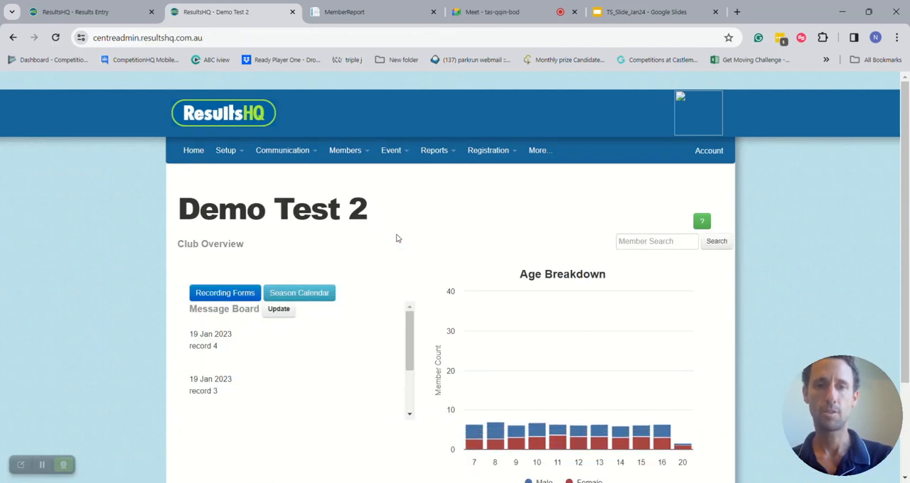
pyautogui.scroll(-3, 397, 238)
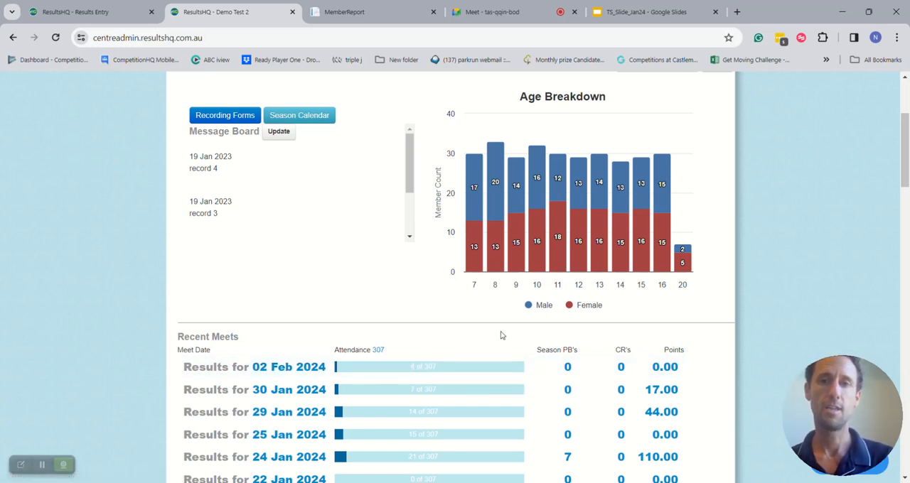
pyautogui.scroll(3, 501, 335)
# - In the Points Calculator, enable Place and Attnd points for the 02 Feb 2024 meet
pyautogui.moveTo(391, 150)
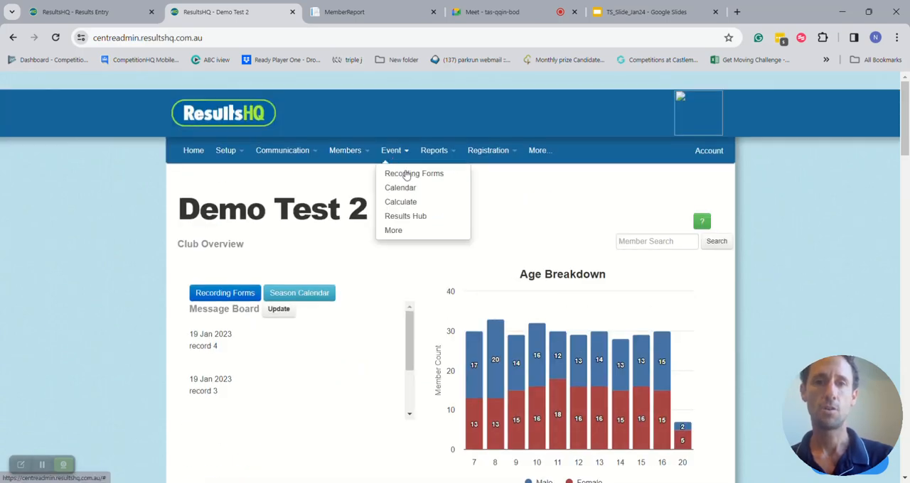
pyautogui.click(434, 206)
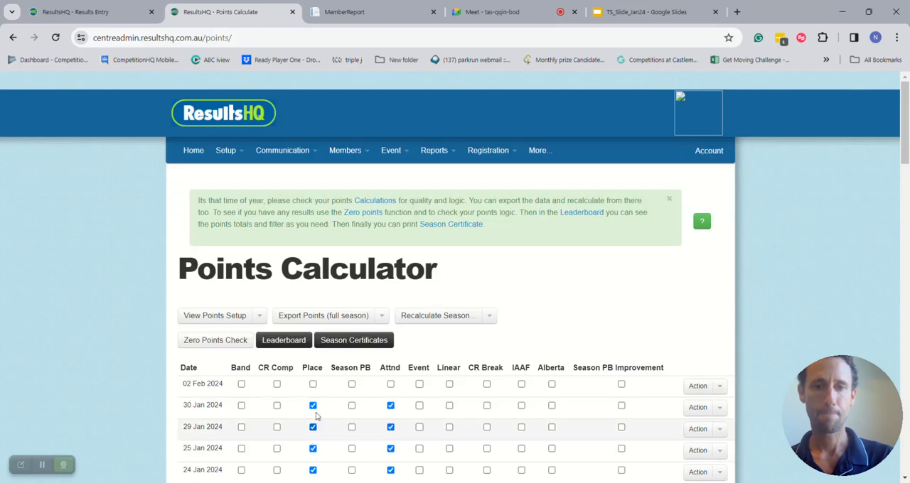
pyautogui.click(313, 383)
pyautogui.click(390, 383)
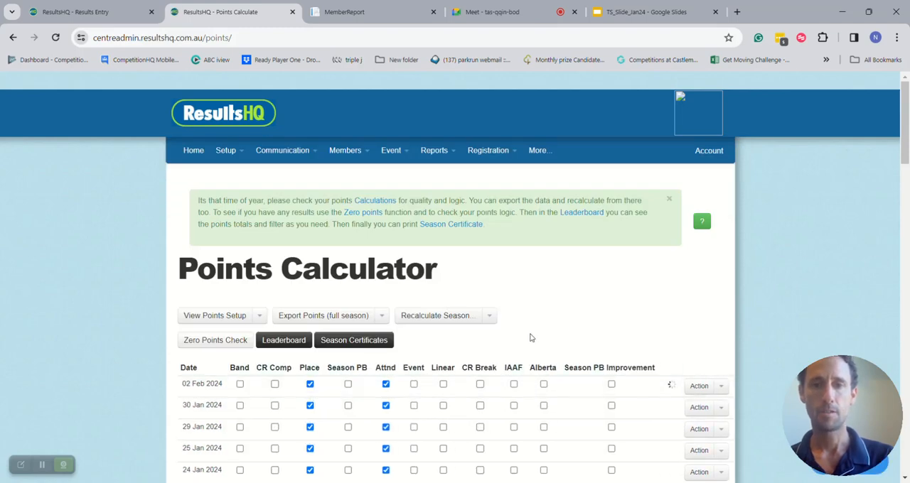
# - Open the 02 Feb 2024 meet from the dashboard, calculate its meet points and check the dashboard's recent meets
pyautogui.click(194, 154)
pyautogui.scroll(-2, 402, 412)
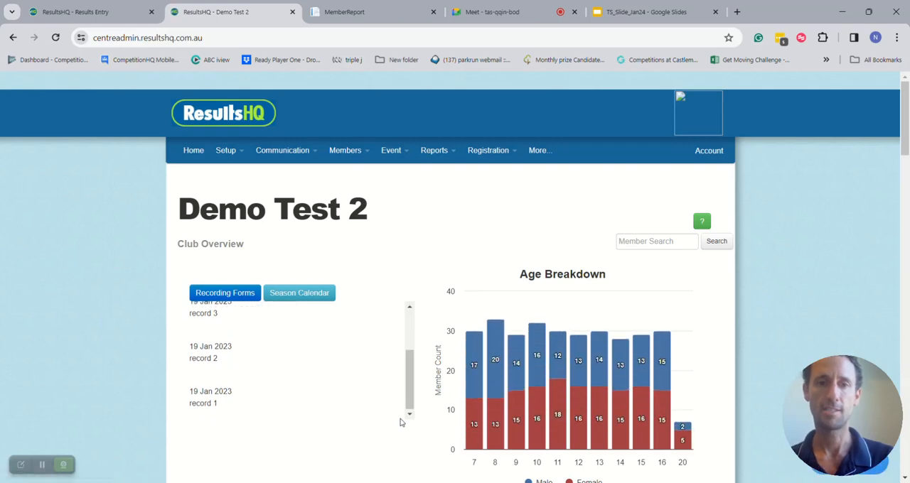
pyautogui.scroll(-4, 457, 415)
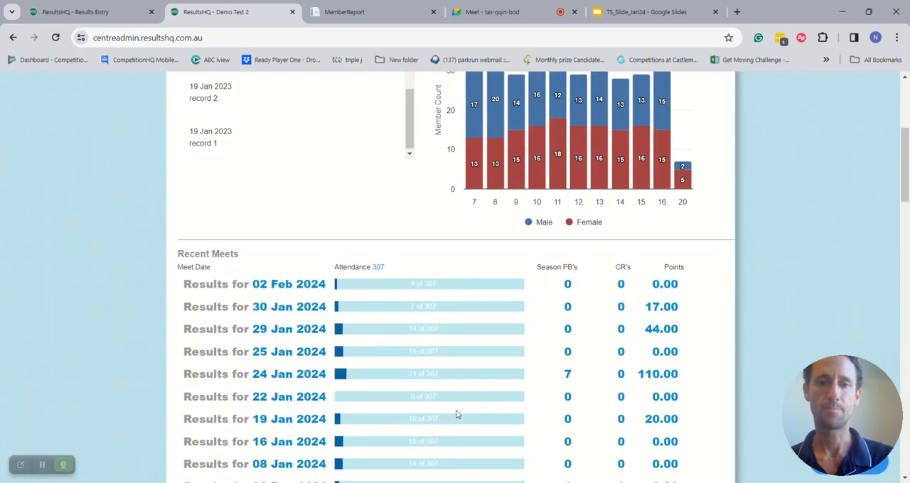
pyautogui.click(278, 286)
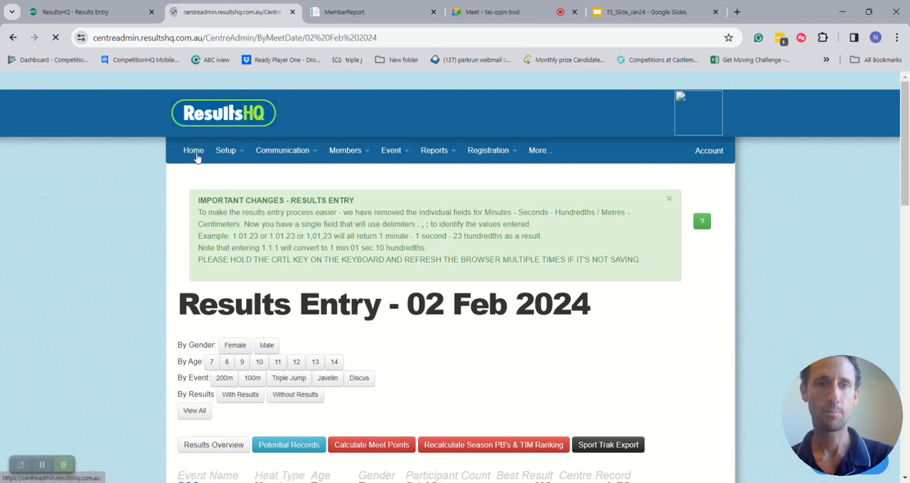
pyautogui.click(195, 151)
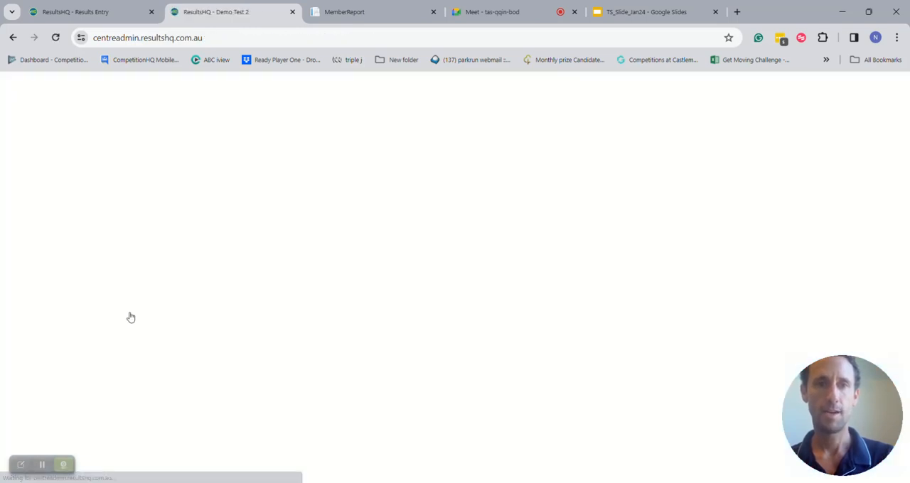
pyautogui.scroll(-3, 129, 316)
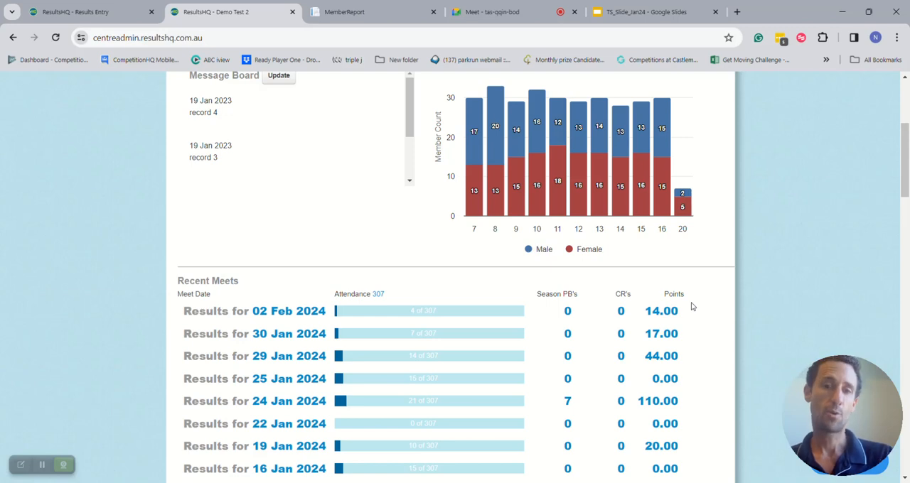
# - Filter the 02 Feb 2024 meet to events with results and open the age 7 female Javelin results for editing
pyautogui.click(282, 311)
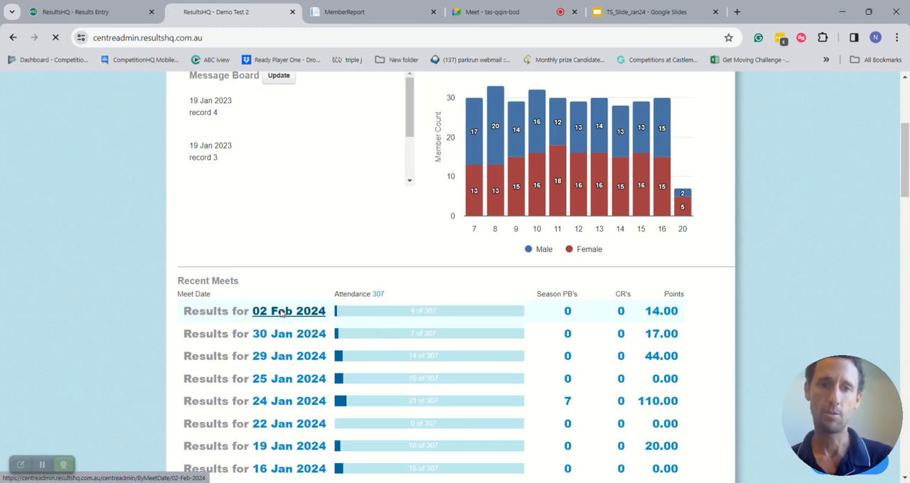
pyautogui.scroll(-2, 281, 314)
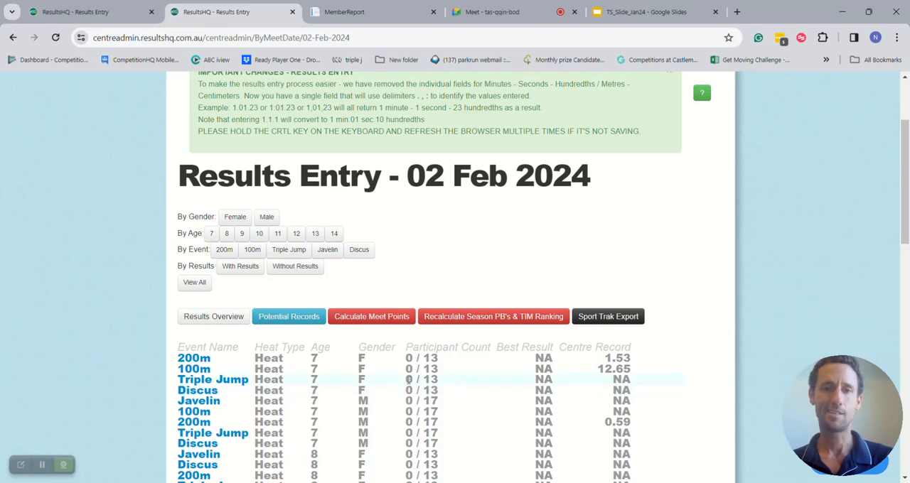
pyautogui.click(247, 269)
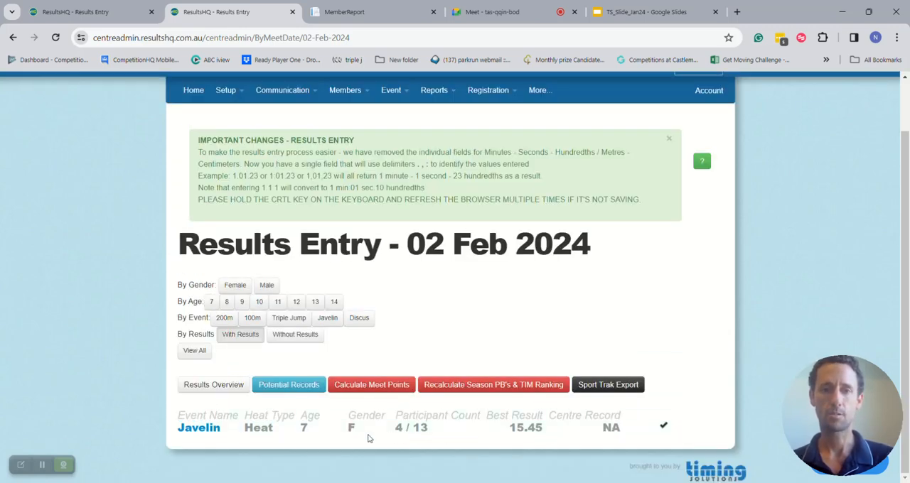
pyautogui.click(204, 434)
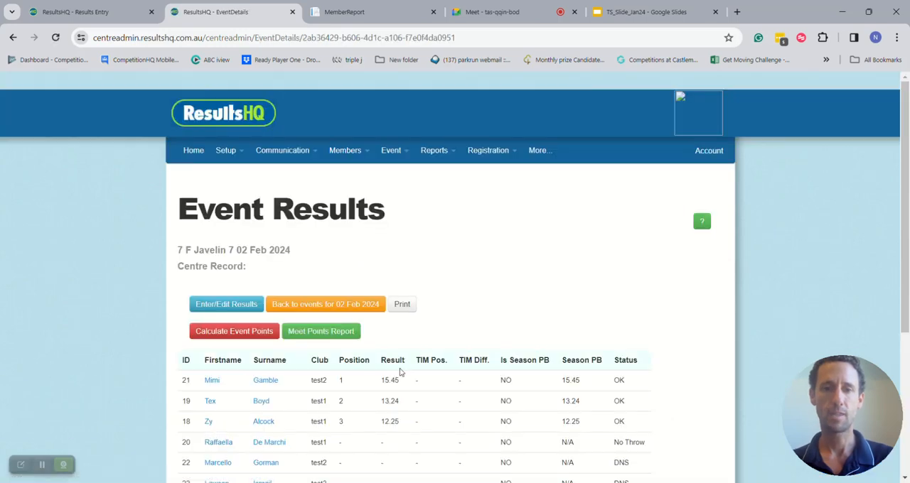
pyautogui.click(244, 303)
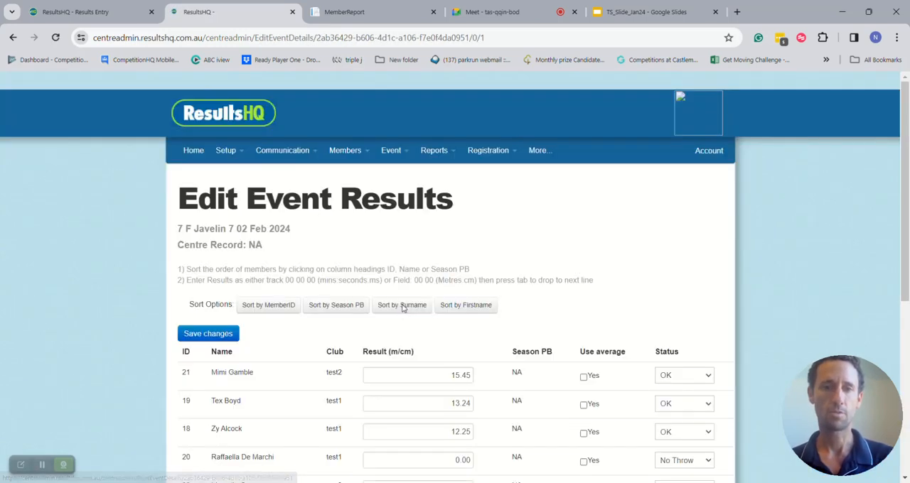
# - Enter results of 15.24 for the fourth listed athlete and 12.00 for the fifth, and save and accept them
pyautogui.scroll(-3, 403, 309)
pyautogui.click(404, 251)
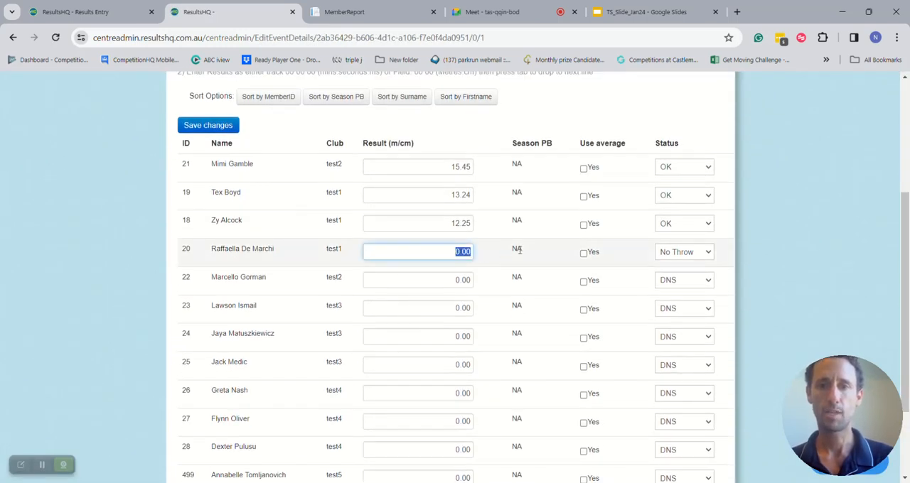
pyautogui.write('15.24')
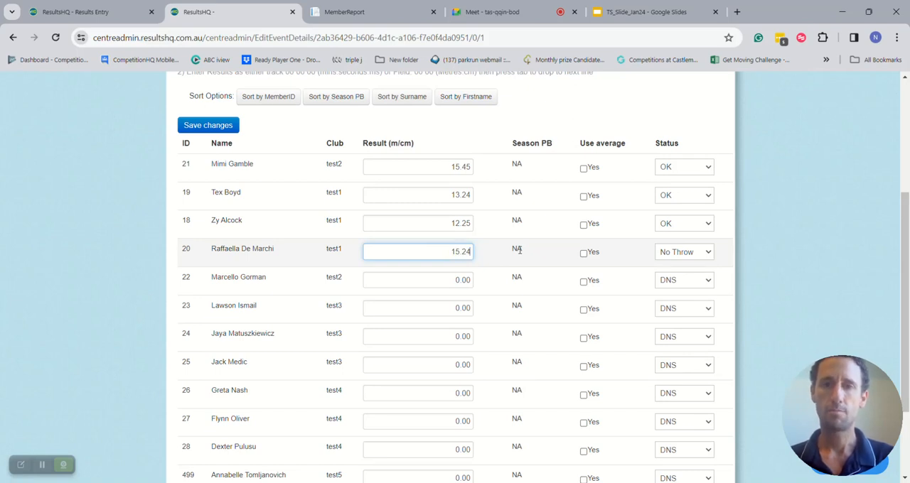
pyautogui.press('Tab')
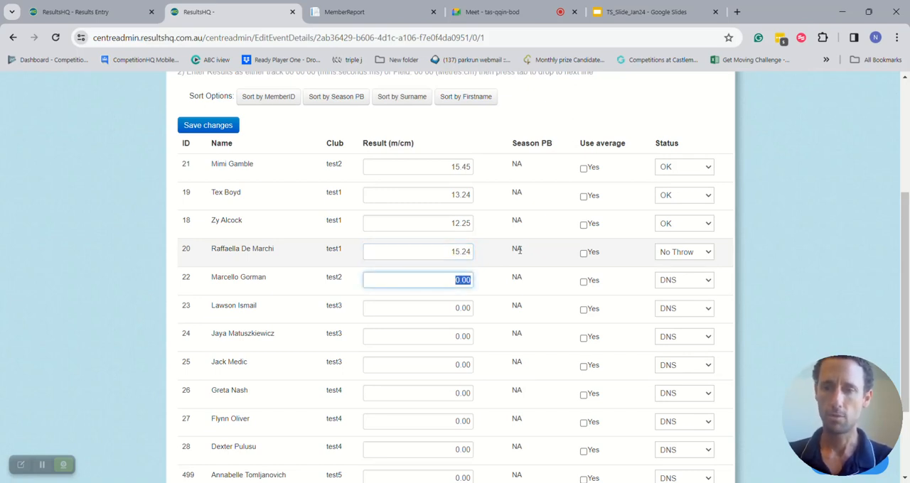
pyautogui.write('12.00')
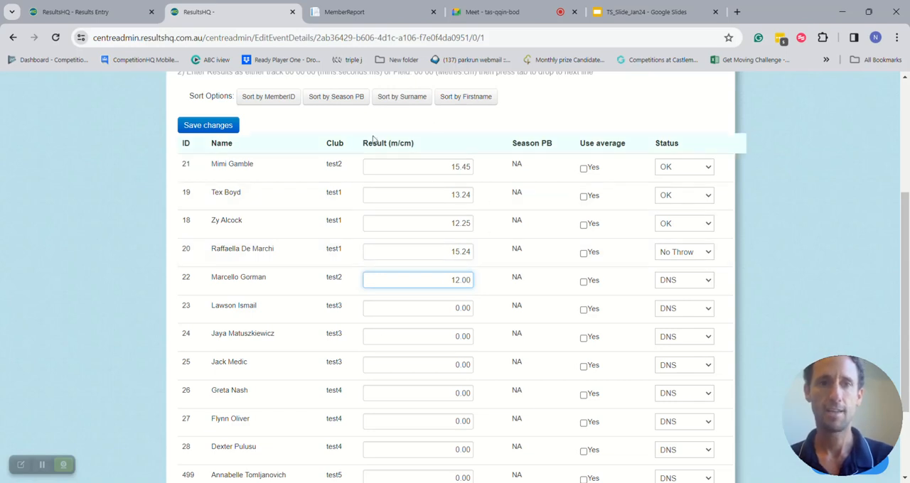
pyautogui.click(207, 125)
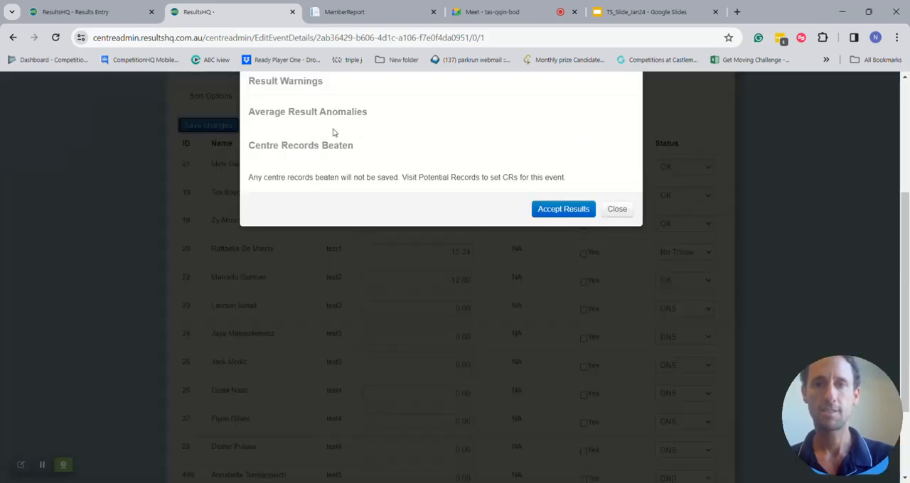
pyautogui.click(553, 208)
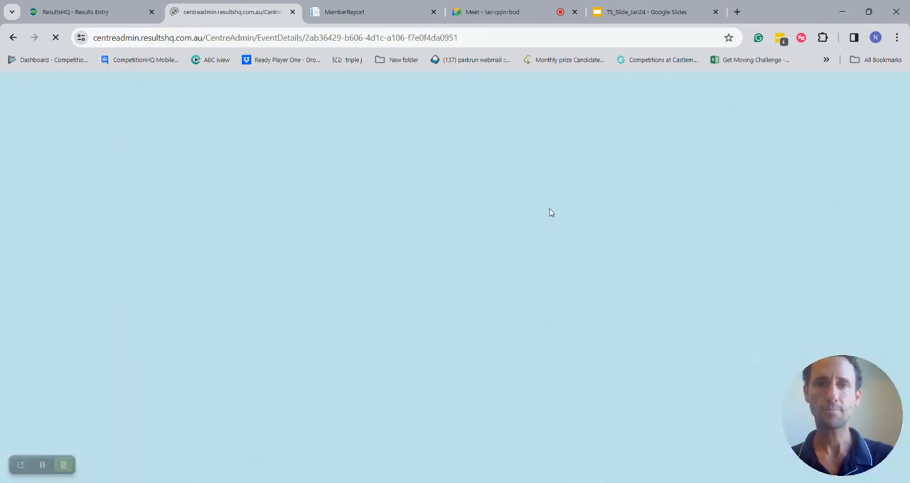
# - Recalculate the javelin event's points and review the 02 Feb 2024 meet's attendance and points on the home dashboard
pyautogui.click(229, 333)
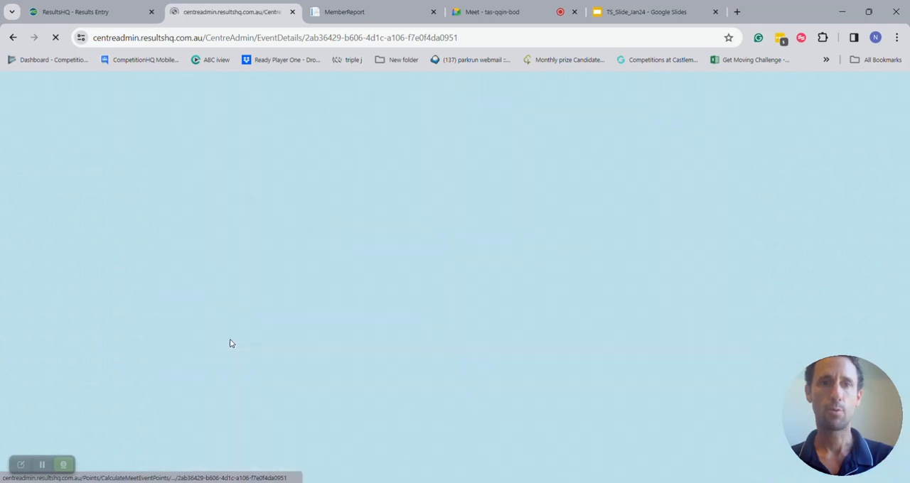
pyautogui.click(193, 151)
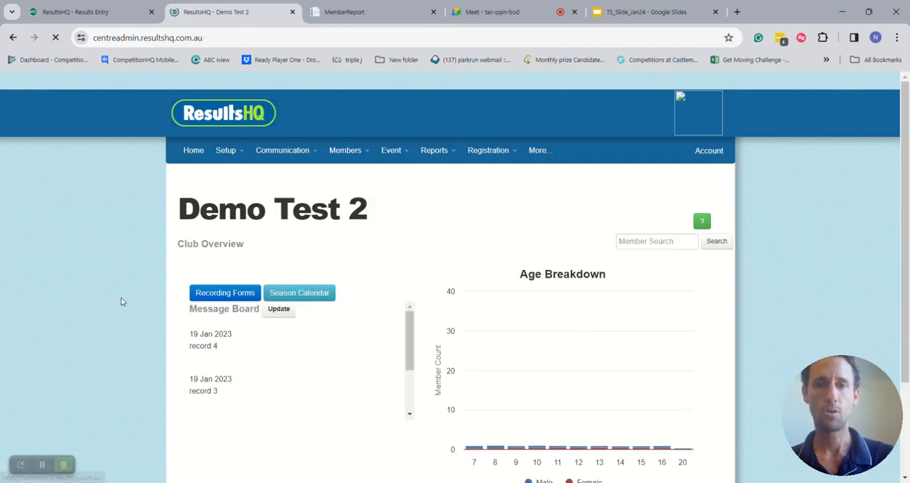
pyautogui.scroll(-2, 120, 302)
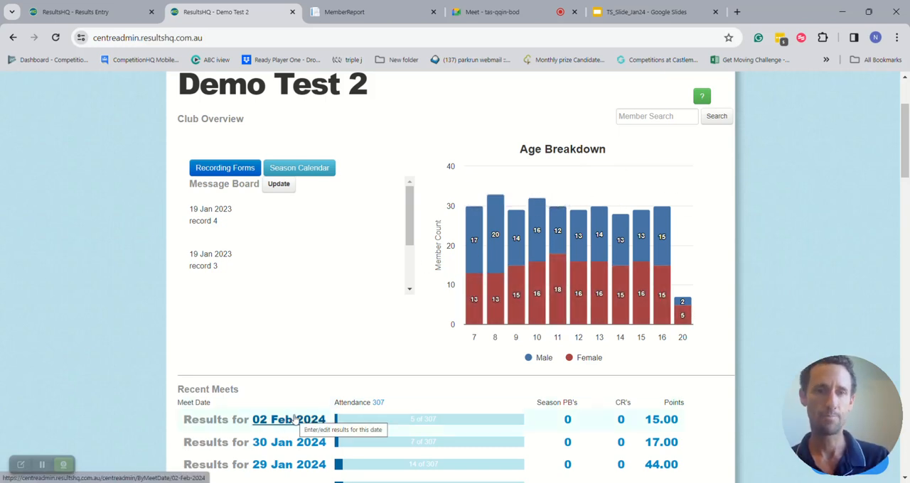
pyautogui.scroll(2, 92, 302)
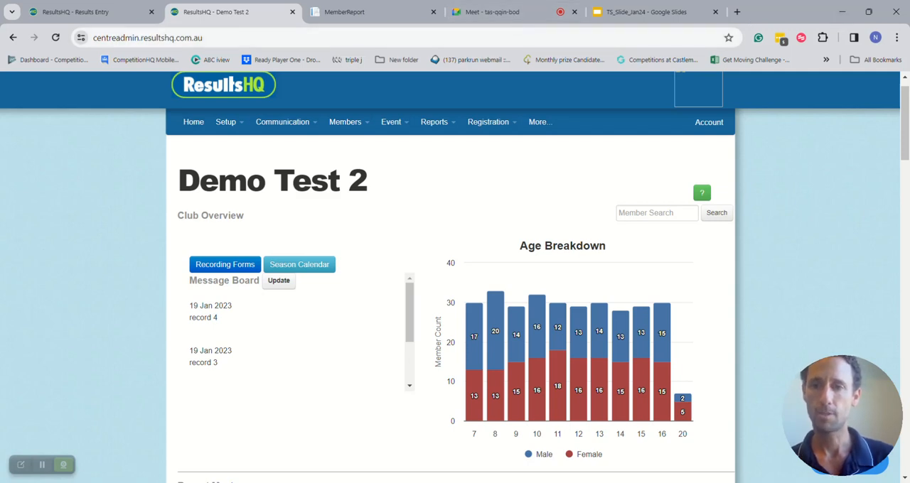
# - Switch to RaceHQ and start timing a 100m heat with mixed gender and age
pyautogui.hotkey('alt', 'Tab')
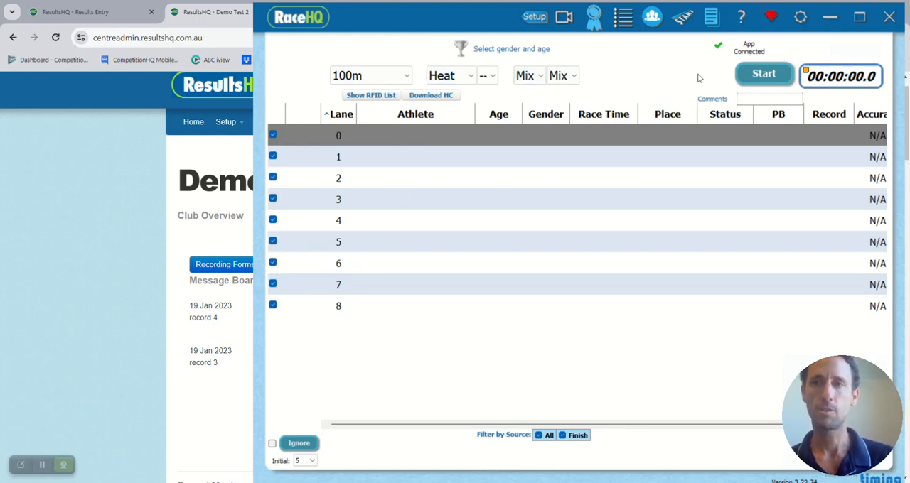
pyautogui.click(763, 74)
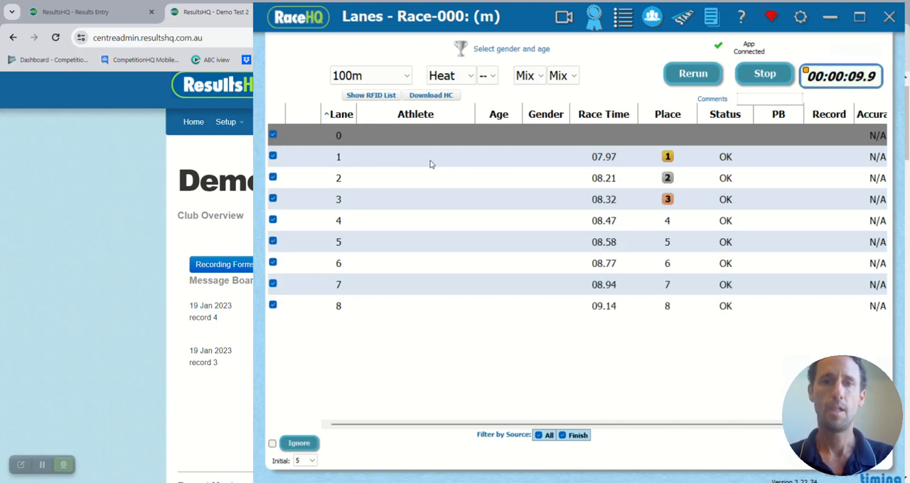
# - Assign athlete numbers 1, 23, 24 and 54 to lanes 1 to 4 of the race
pyautogui.click(430, 160)
pyautogui.press('Return')
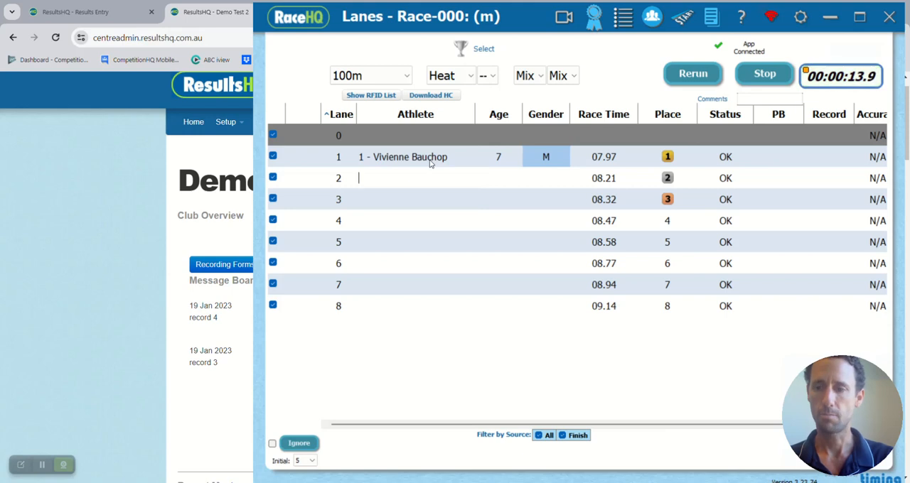
pyautogui.write('23')
pyautogui.press('Return')
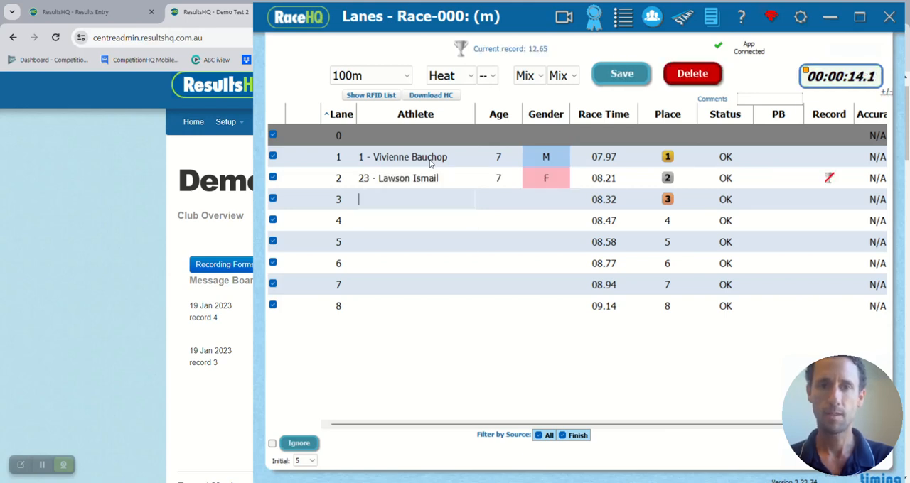
pyautogui.write('24')
pyautogui.press('Return')
pyautogui.write('54')
pyautogui.press('Return')
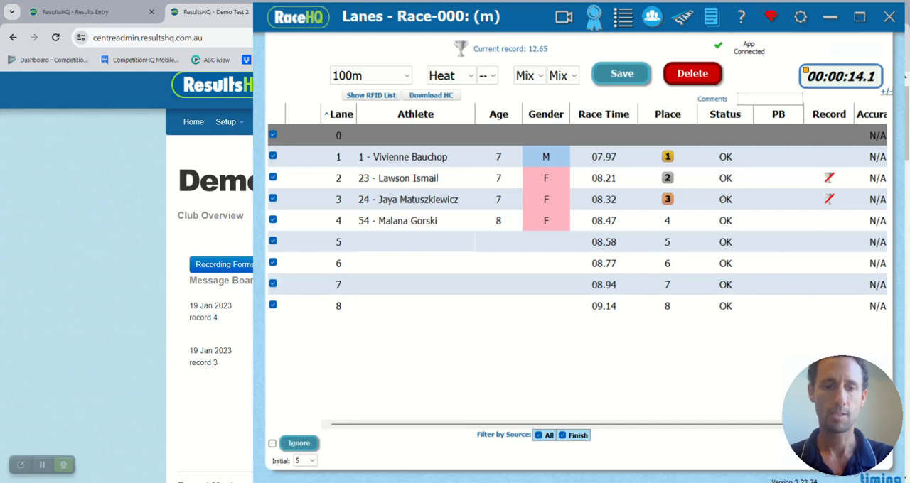
# - Assign athlete numbers 140, 15, 17 and 16 to lanes 5 to 8 and save the race
pyautogui.write('ni')
pyautogui.click(416, 282)
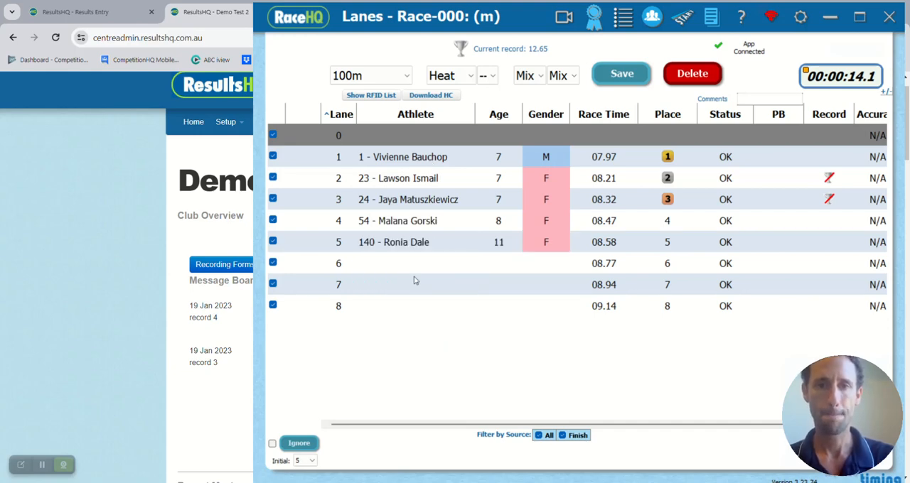
pyautogui.write('15')
pyautogui.press('Return')
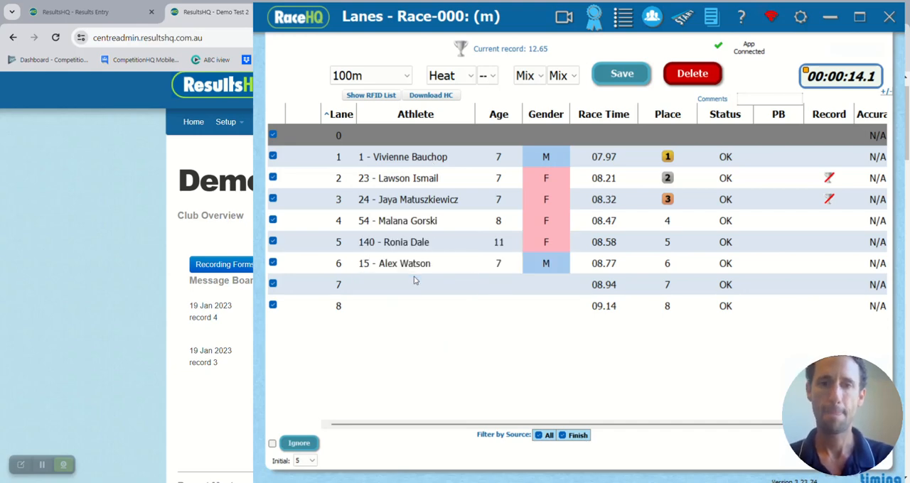
pyautogui.write('17')
pyautogui.press('Return')
pyautogui.write('16')
pyautogui.press('Return')
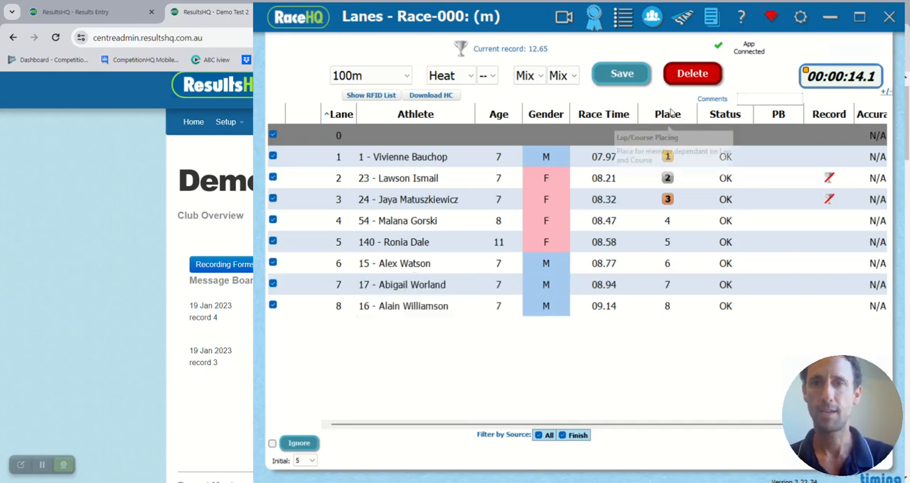
pyautogui.click(639, 77)
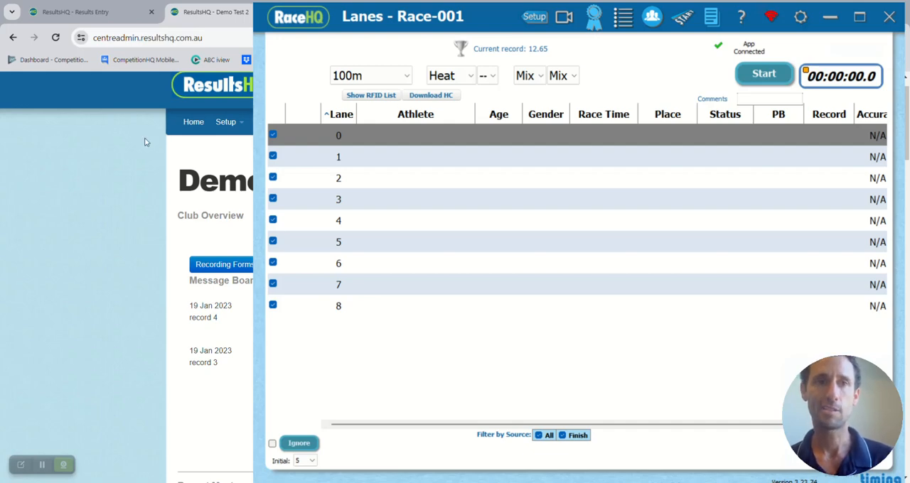
# - Bring up the Google Meet call with the mirrored phone app and arrange the RaceHQ window beside it
pyautogui.click(106, 198)
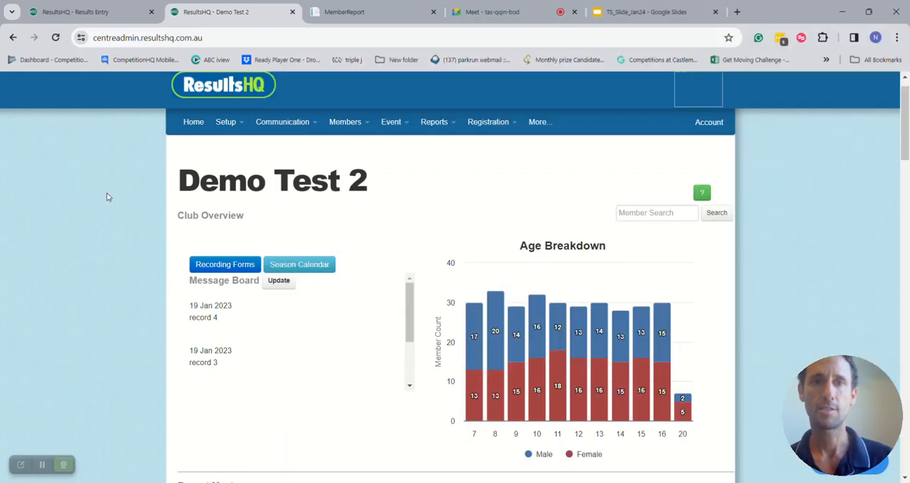
pyautogui.click(503, 14)
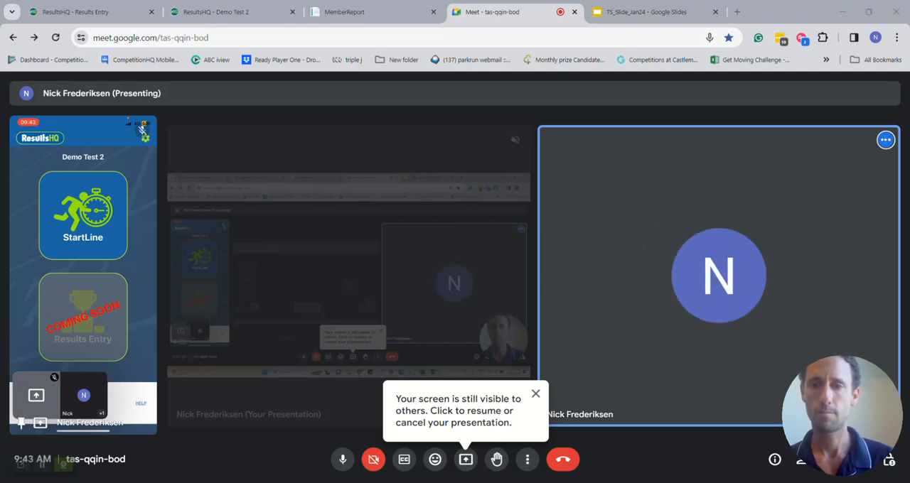
pyautogui.click(633, 482)
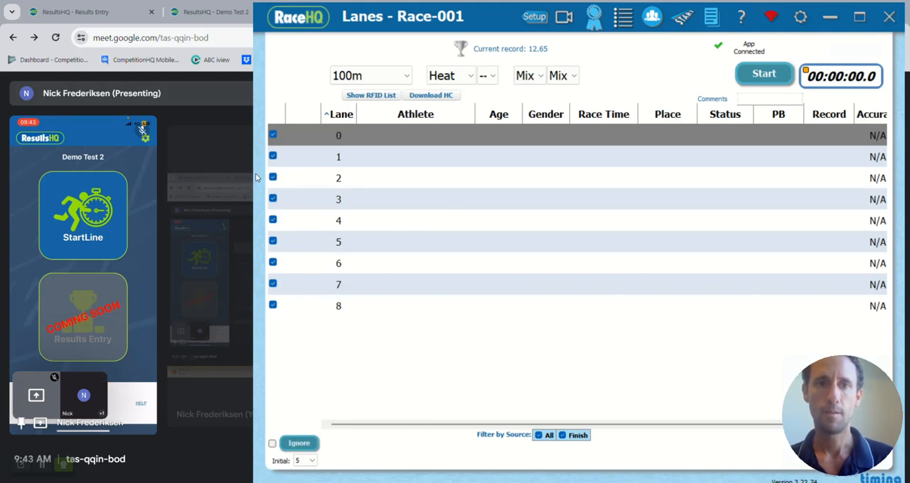
pyautogui.moveTo(504, 17); pyautogui.dragTo(464, 16)
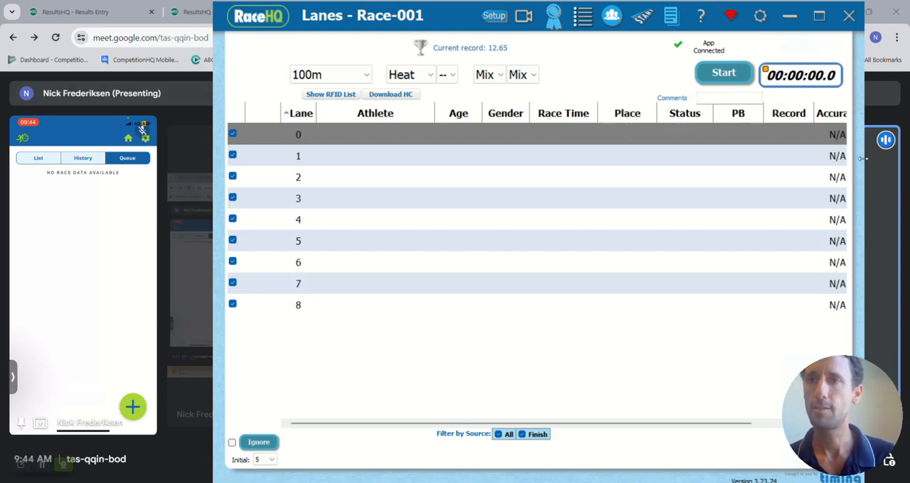
pyautogui.moveTo(874, 159); pyautogui.dragTo(904, 161)
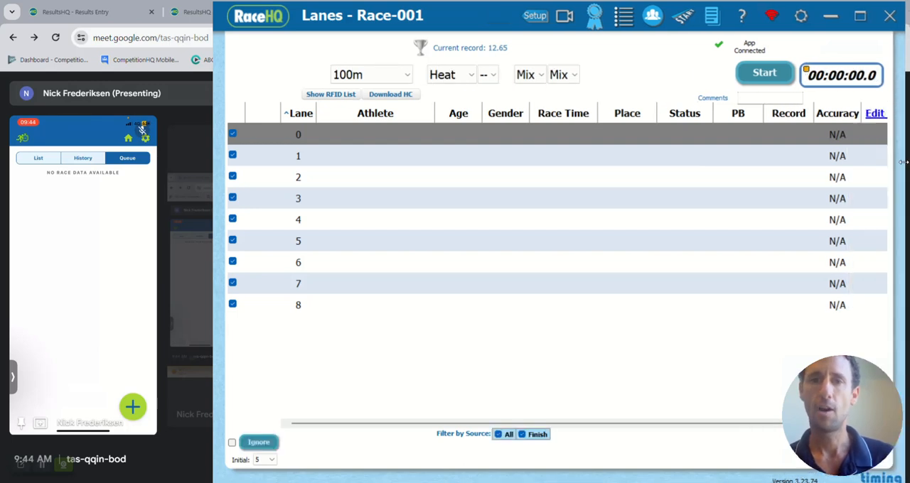
pyautogui.moveTo(476, 25); pyautogui.dragTo(467, 25)
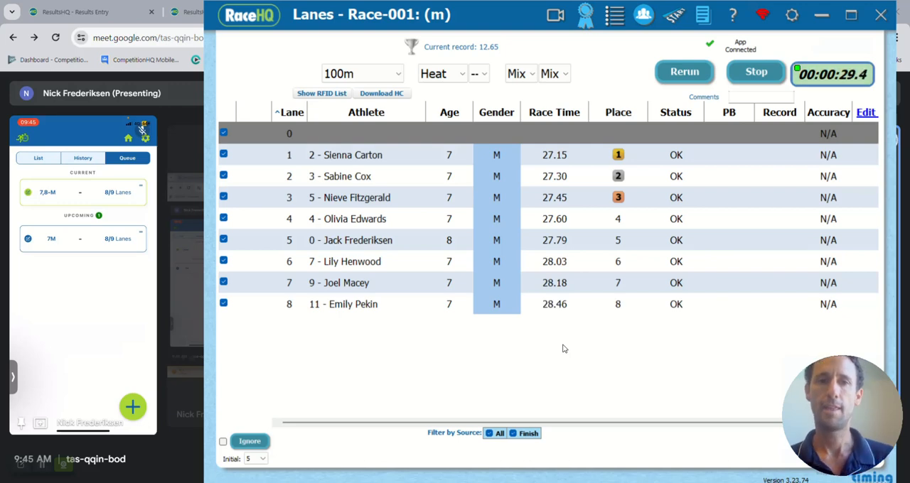
# - Stop the timed 100m Race-001 and save its results
pyautogui.click(755, 76)
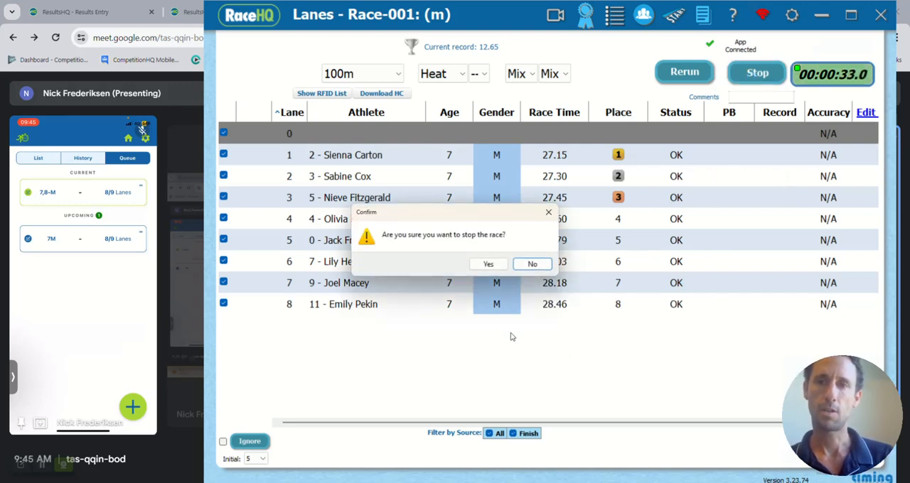
pyautogui.click(488, 263)
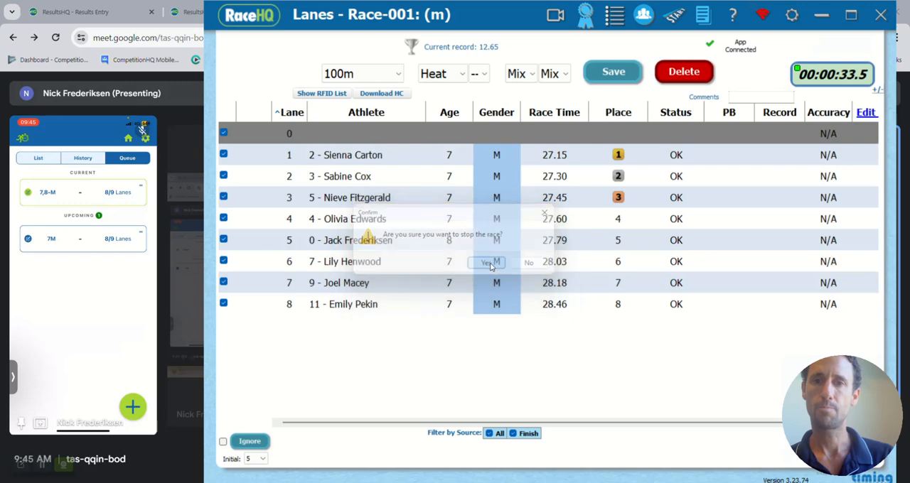
pyautogui.click(613, 74)
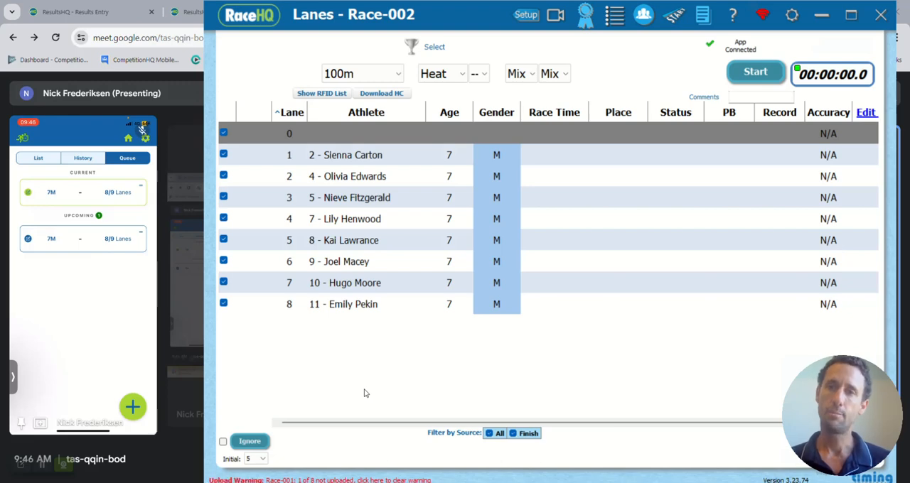
# - Record finish times for lanes 1 to 8 of Race-002, stop the race and save it
pyautogui.press('space')
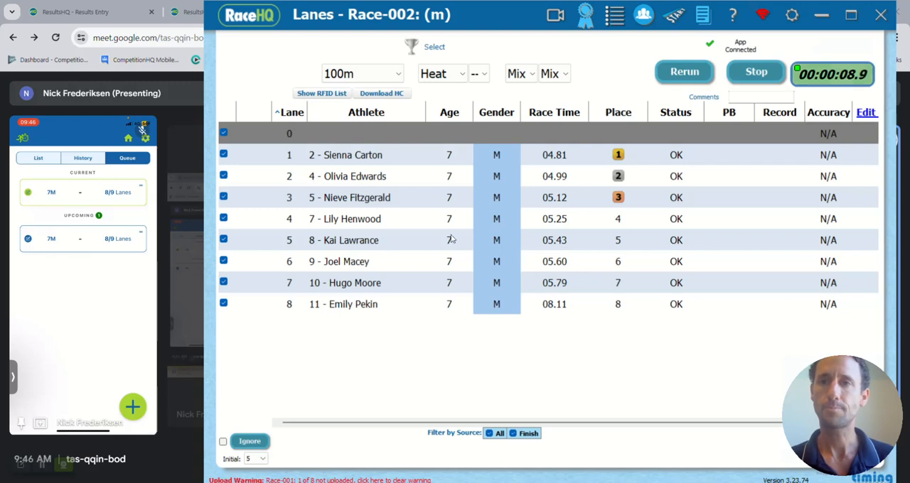
pyautogui.click(756, 71)
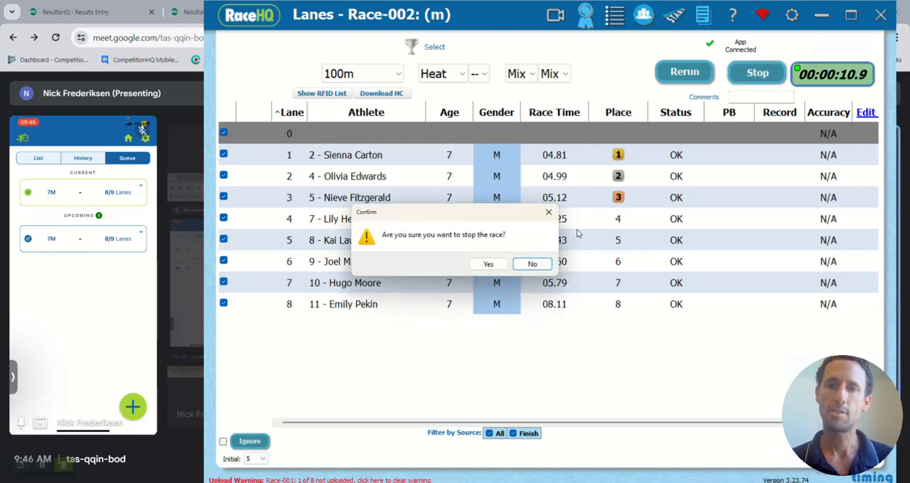
pyautogui.click(487, 264)
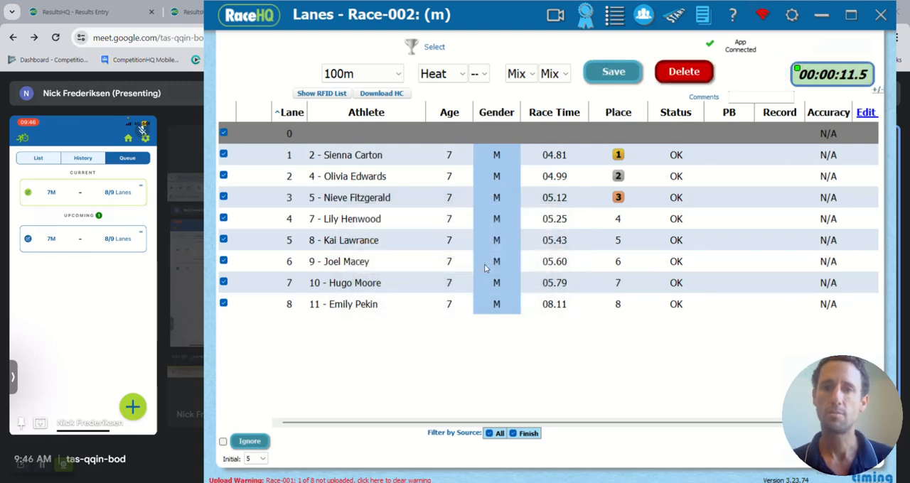
pyautogui.click(615, 76)
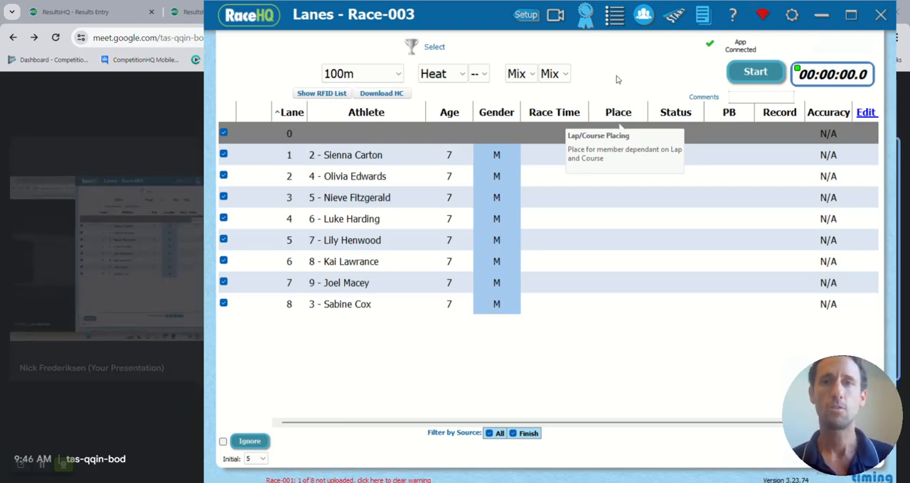
# - Switch to ResultsHQ, open the 02 Feb 2024 Testing meet from the season calendar, and apply its lane draws
pyautogui.click(186, 13)
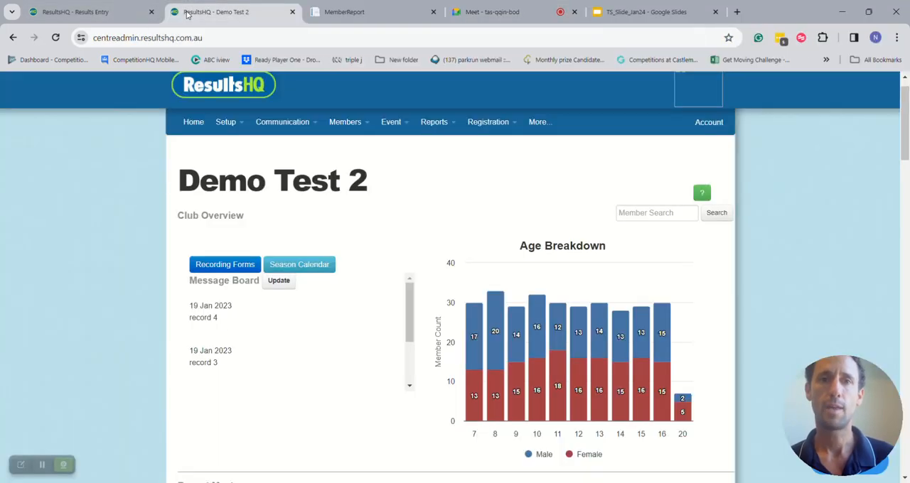
pyautogui.click(325, 264)
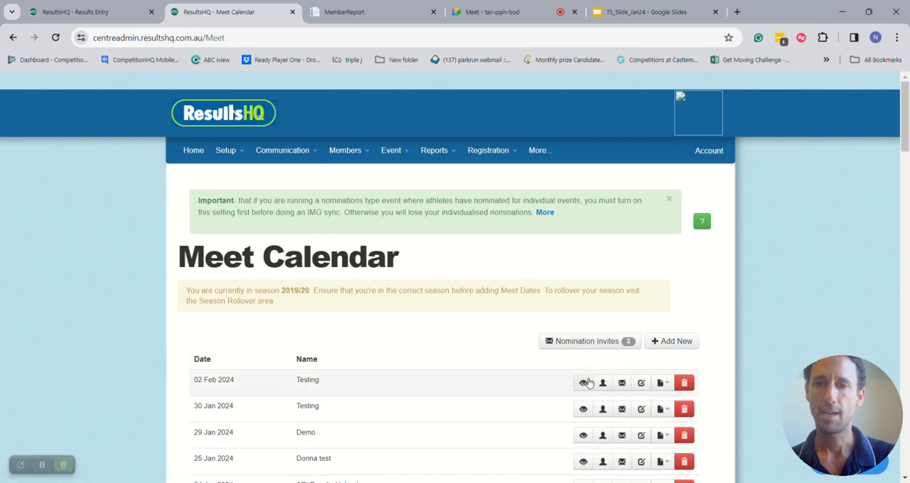
pyautogui.click(569, 384)
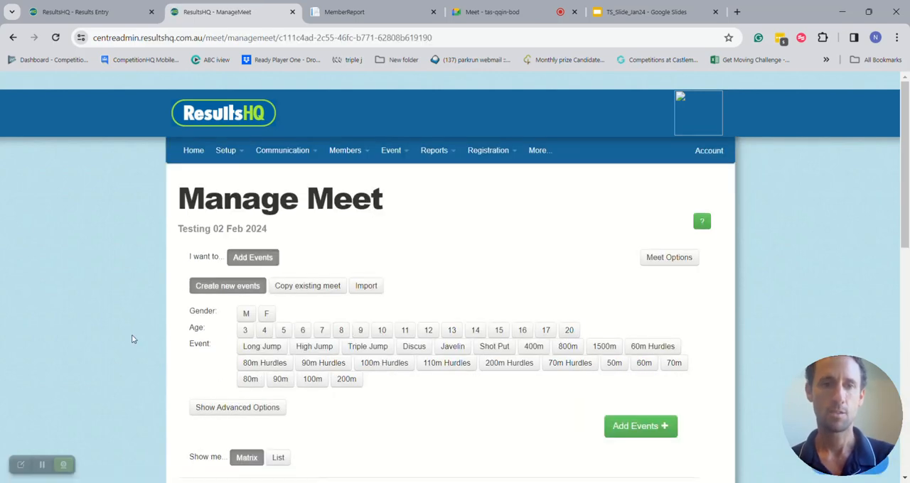
pyautogui.scroll(-1, 102, 339)
pyautogui.scroll(-5, 102, 338)
pyautogui.scroll(-1, 102, 339)
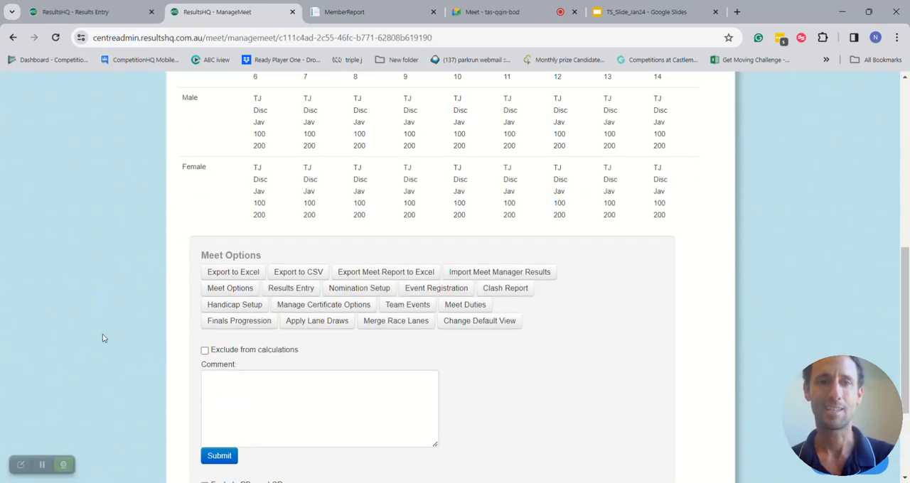
pyautogui.click(311, 325)
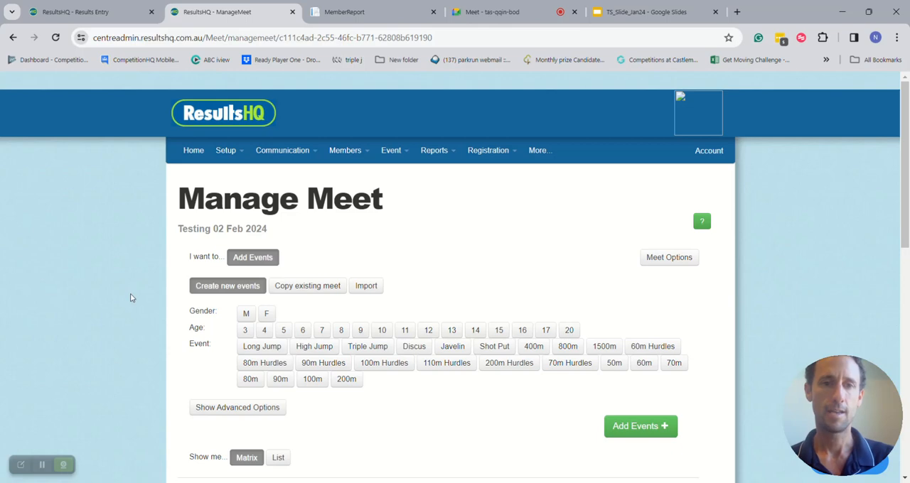
# - Show the meet's events as a list and examine which races have lane draws
pyautogui.scroll(-3, 130, 298)
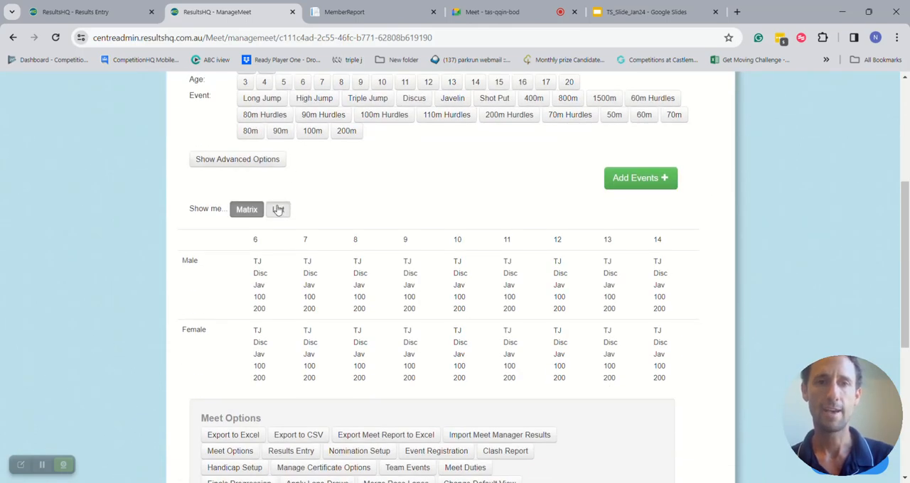
pyautogui.click(278, 209)
pyautogui.scroll(-5, 438, 218)
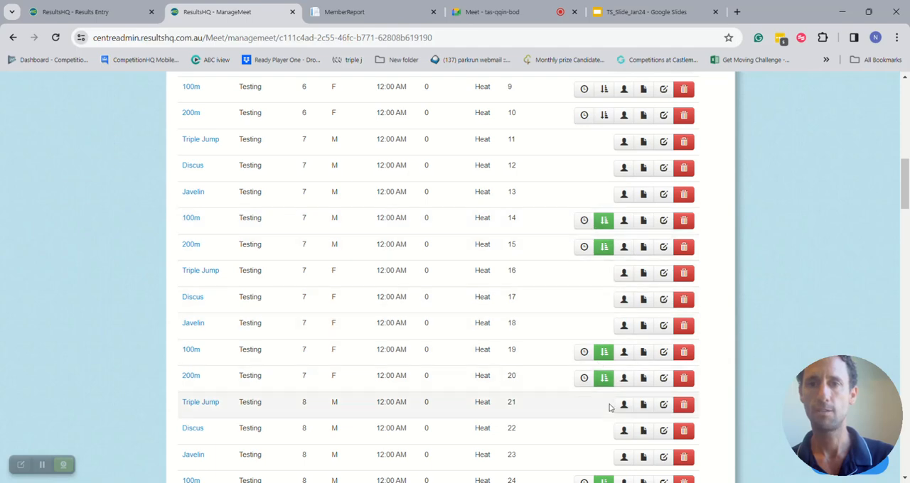
pyautogui.scroll(-3, 545, 419)
pyautogui.scroll(3, 546, 420)
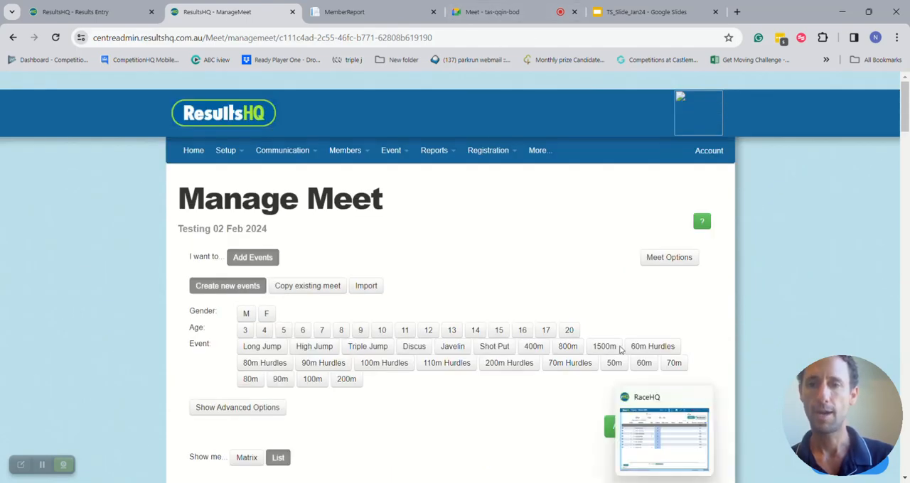
# - Switch to the Google Meet call and bring RaceHQ forward to check the athletes in Race-003's lanes
pyautogui.click(497, 11)
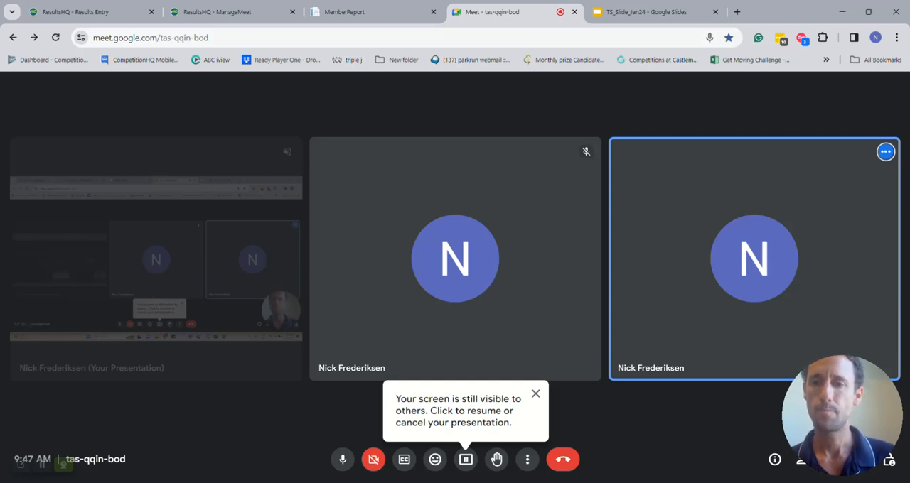
pyautogui.click(665, 482)
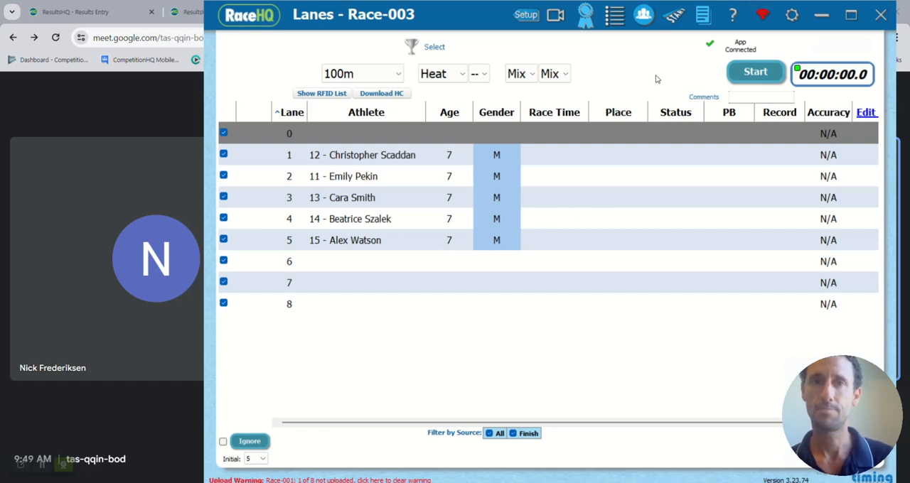
pyautogui.click(171, 88)
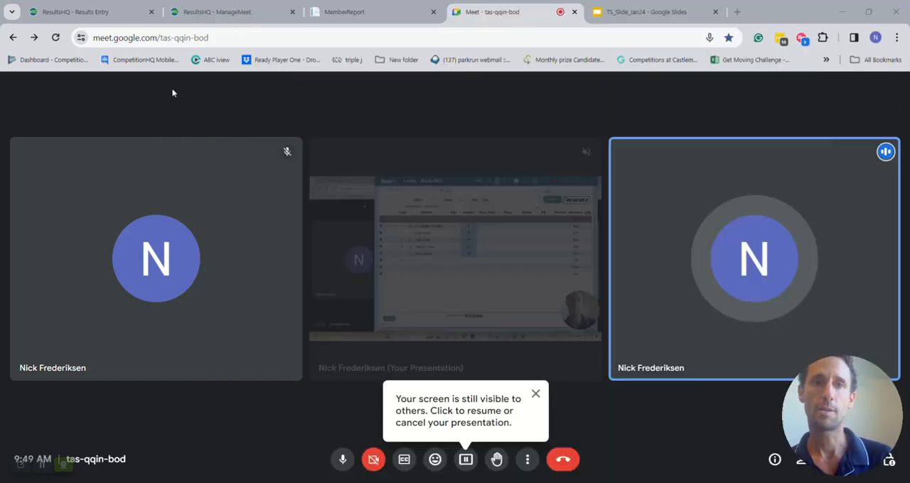
# - In ResultsHQ, calculate the meet points for the 02 Feb 2024 results and review the recent meets on the home dashboard
pyautogui.click(217, 11)
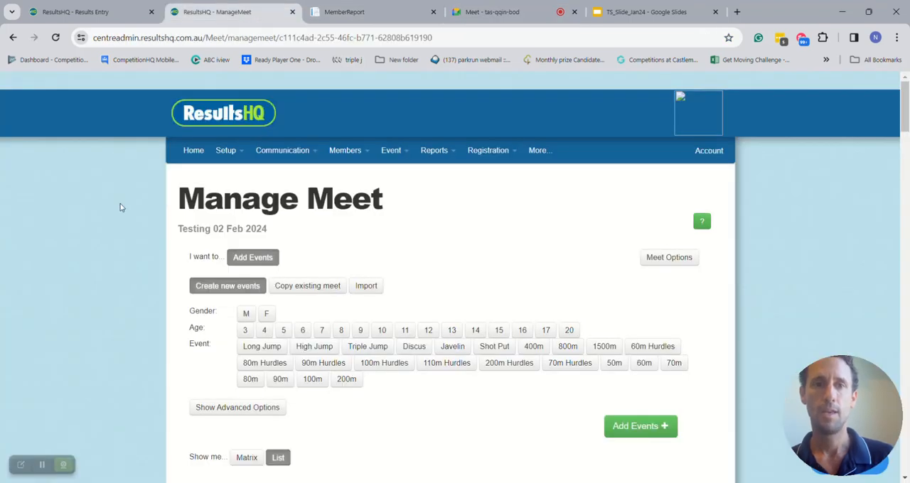
pyautogui.click(193, 150)
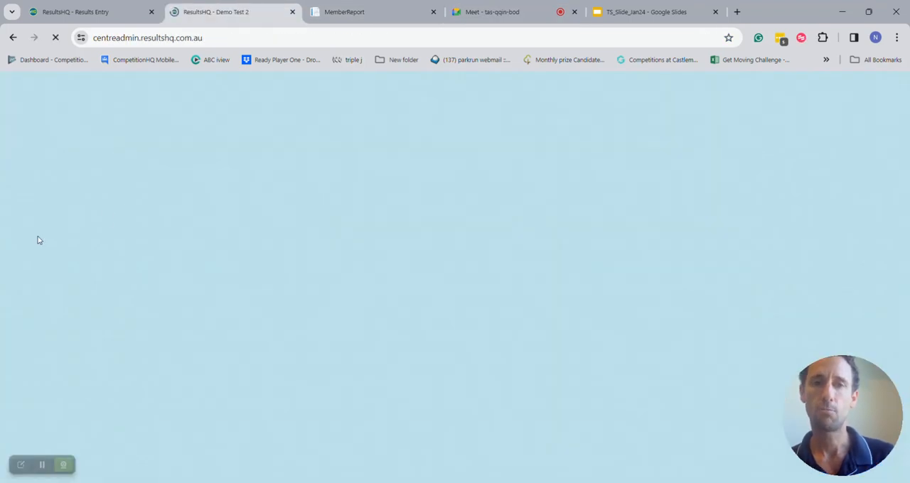
pyautogui.scroll(-2, 39, 241)
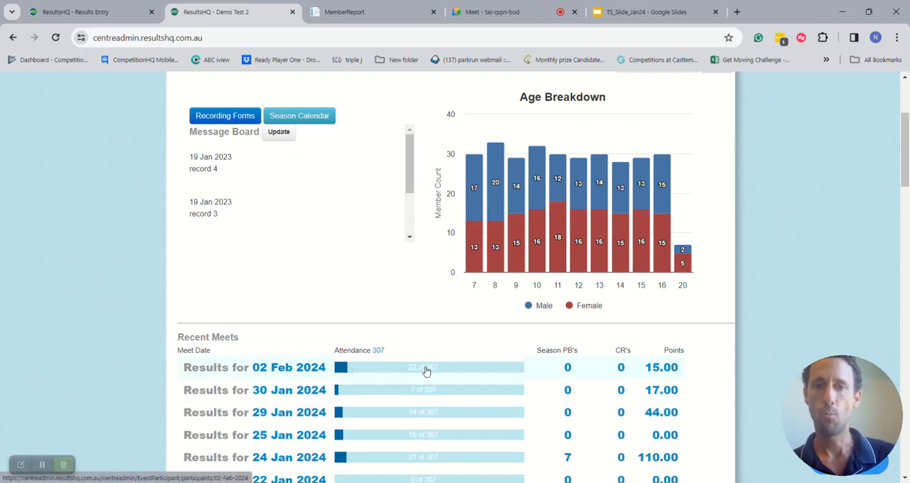
pyautogui.click(297, 374)
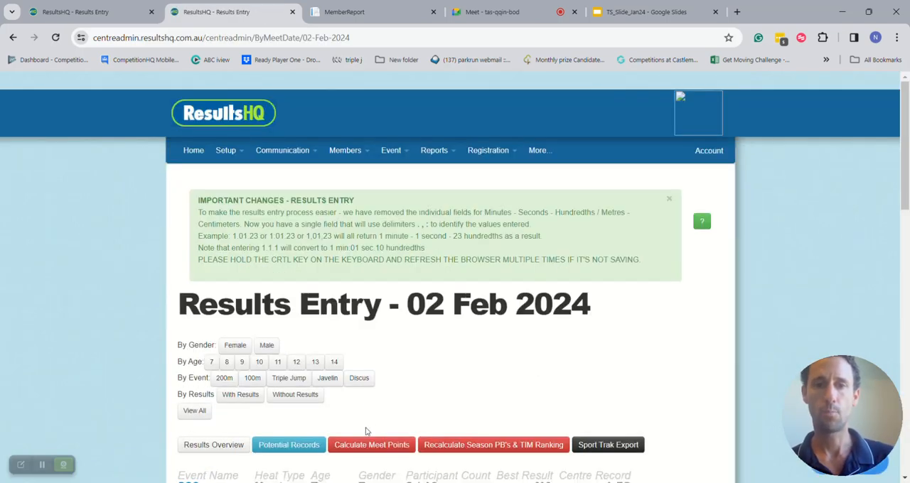
pyautogui.click(368, 446)
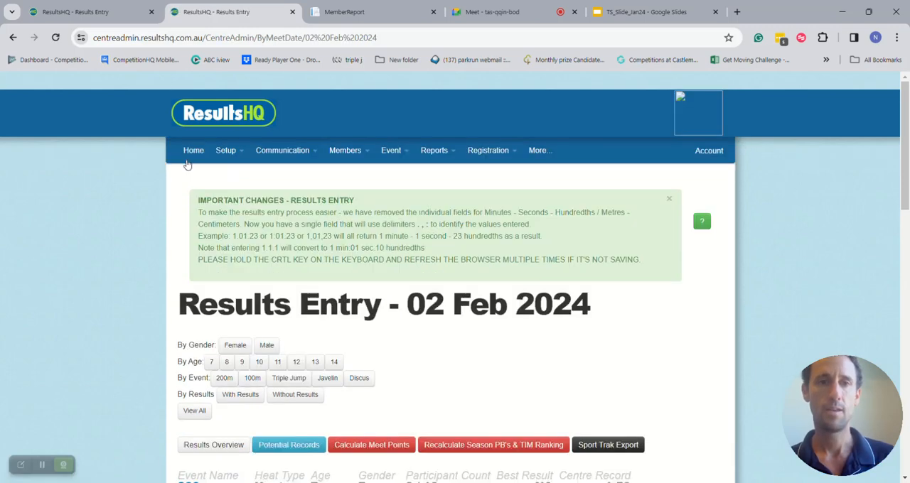
pyautogui.scroll(-2, 106, 244)
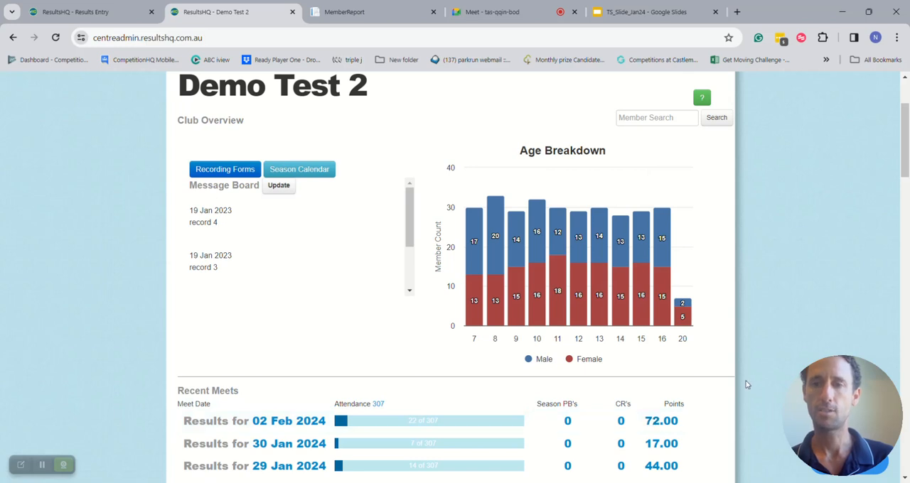
pyautogui.scroll(2, 746, 381)
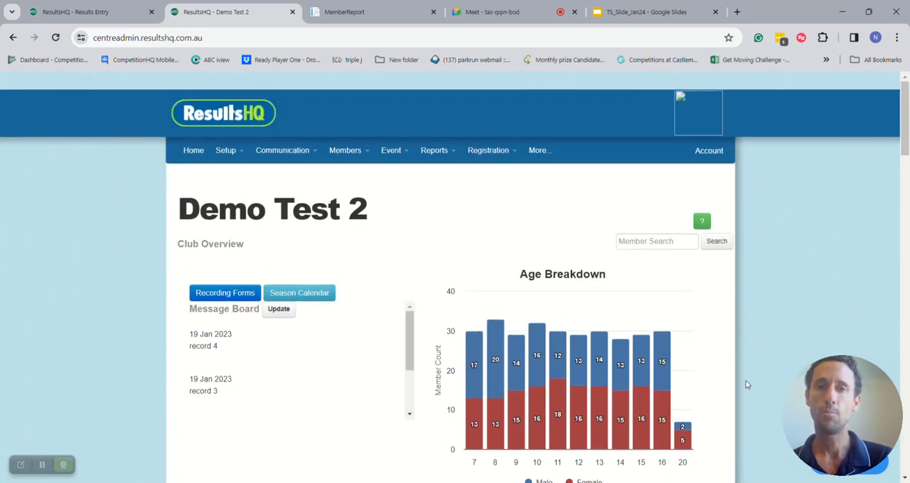
# - Open the 02 Feb 2024 Testing meet from the season calendar and submit its Show Live Results setting
pyautogui.click(391, 154)
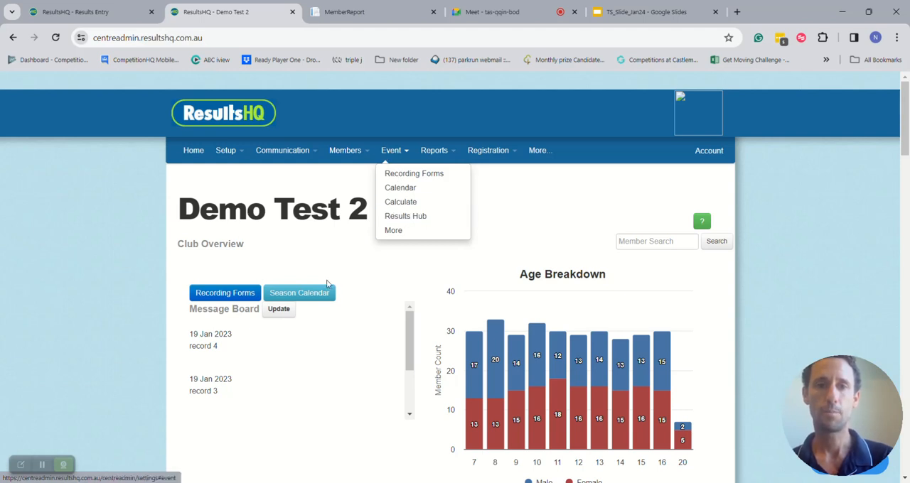
pyautogui.click(324, 297)
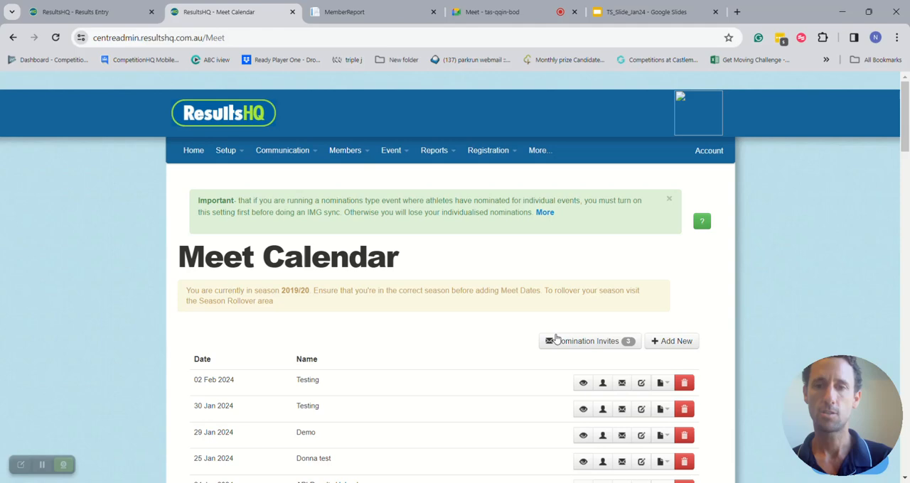
pyautogui.click(583, 382)
pyautogui.scroll(-10, 302, 329)
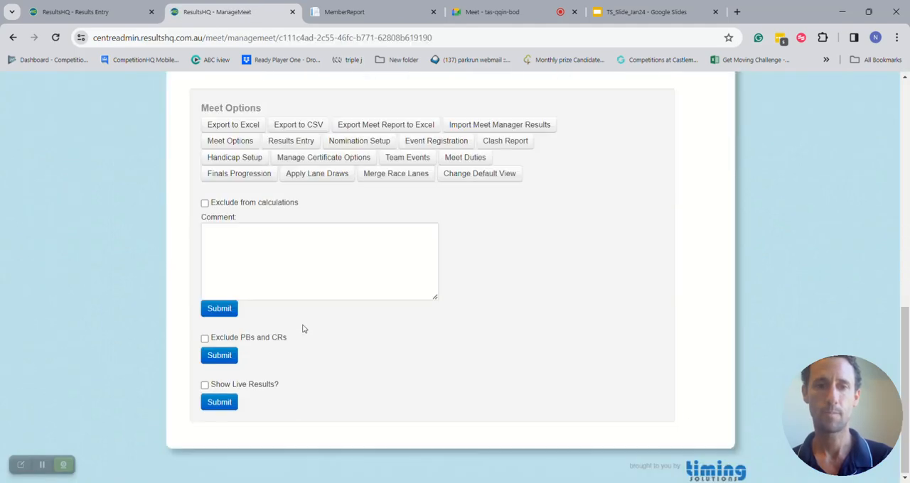
pyautogui.click(221, 403)
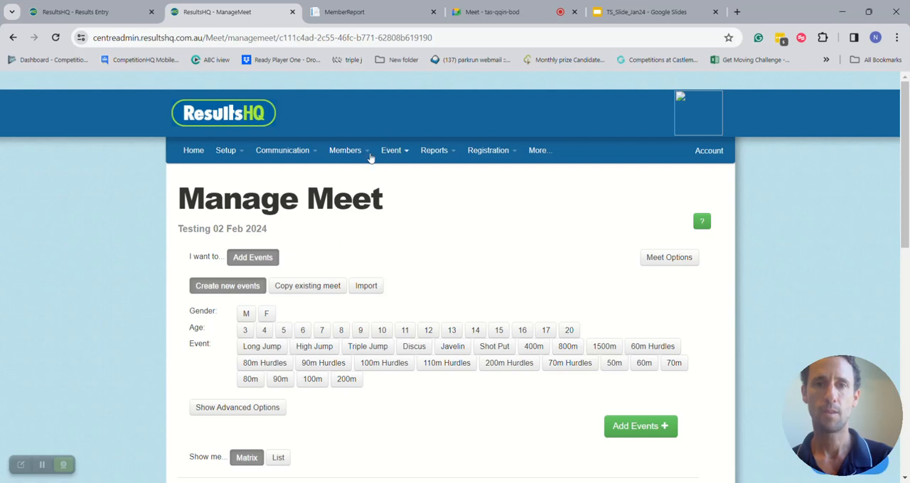
# - Open the Results Hub for the 30 Jan 2024 Testing meet and review its live results and club leaderboard
pyautogui.click(391, 151)
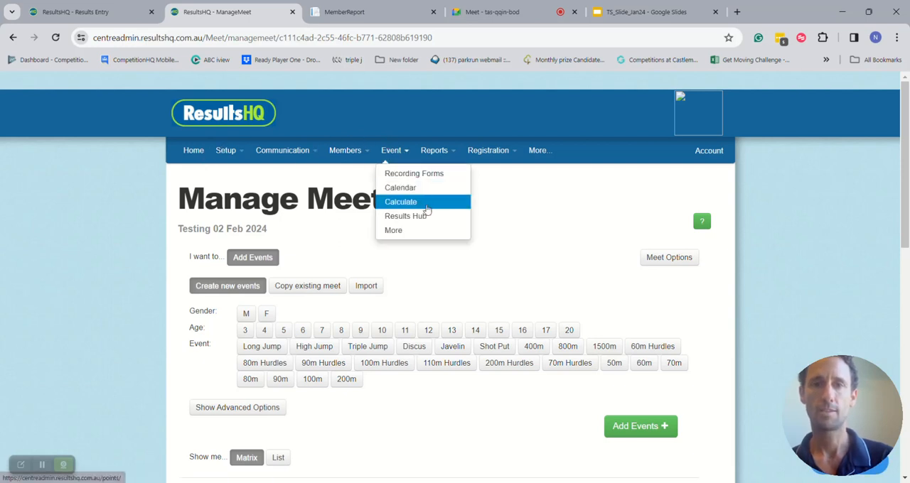
pyautogui.click(432, 218)
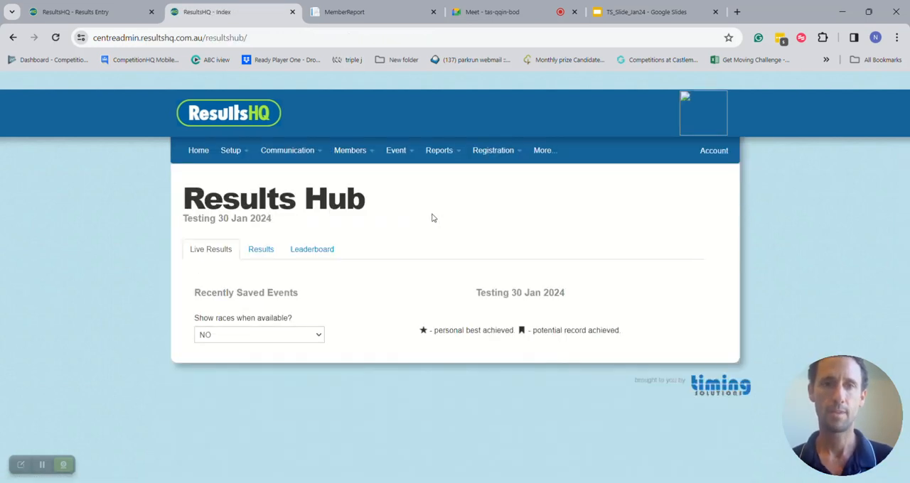
pyautogui.scroll(-1, 416, 248)
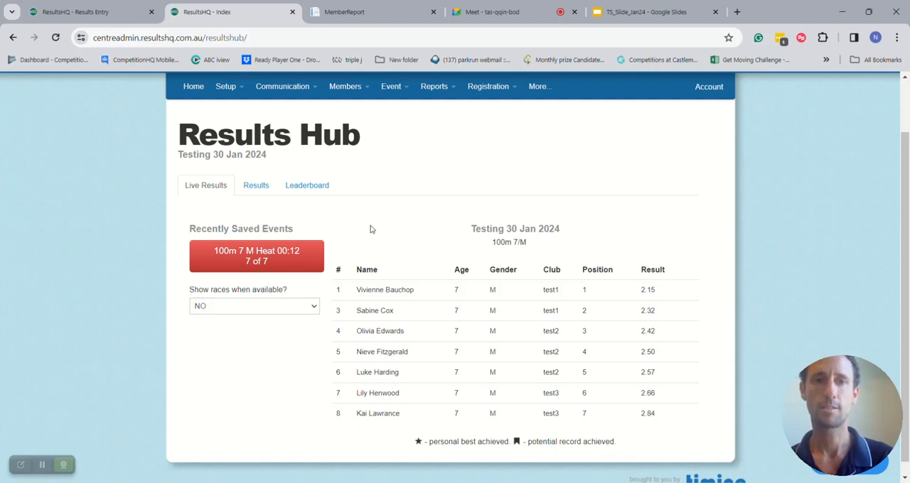
pyautogui.click(307, 186)
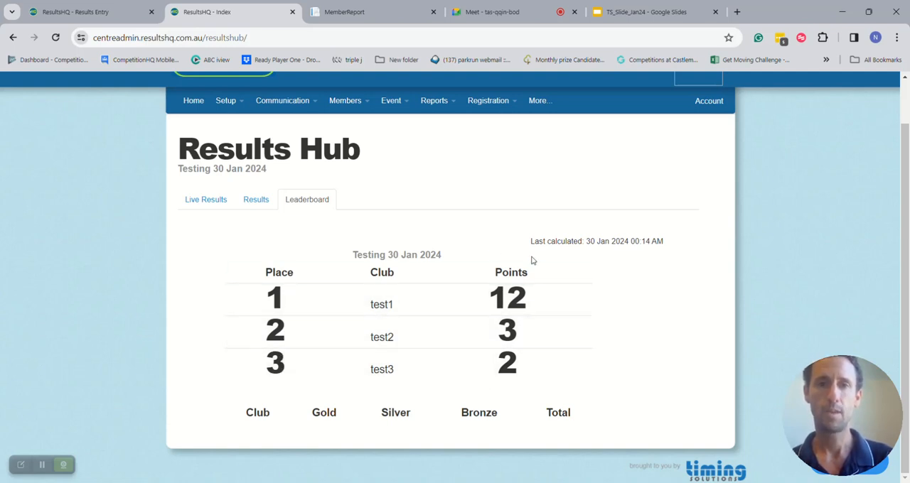
# - Return to the hub's live results and set showing races when available to YES
pyautogui.click(212, 201)
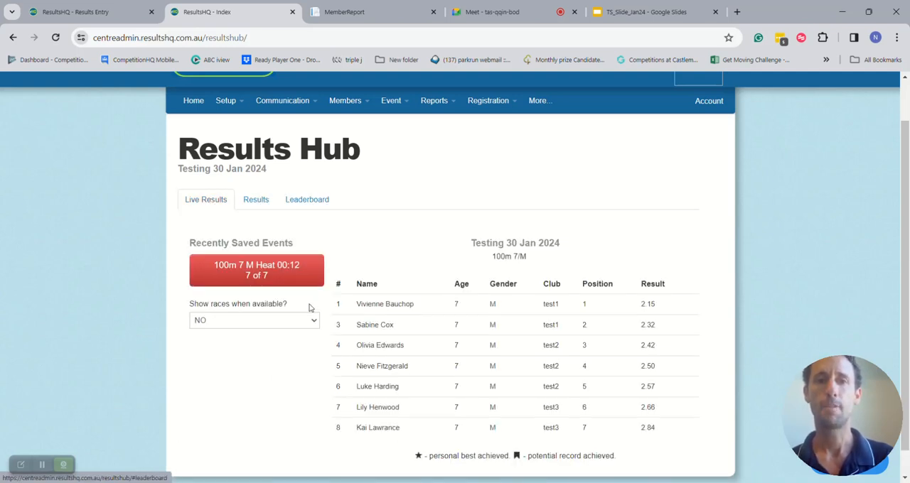
pyautogui.click(302, 322)
pyautogui.click(285, 331)
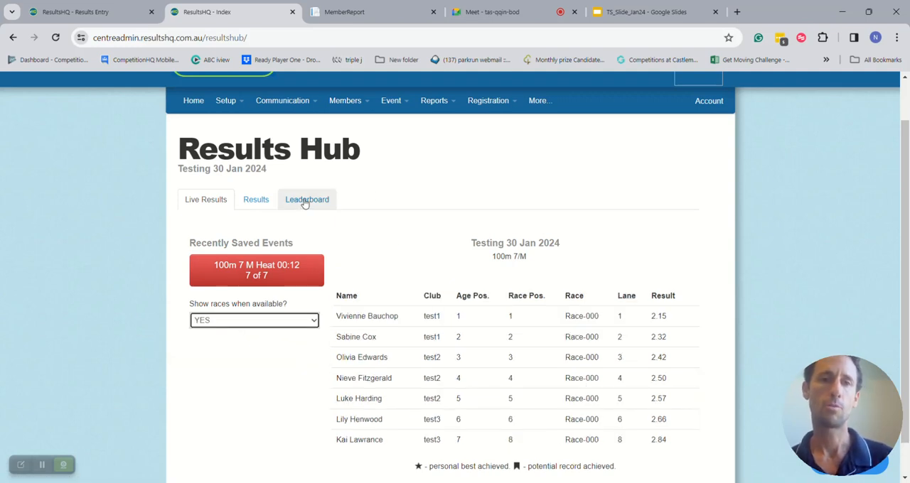
# - Generate the Leaderboard report for 02 Feb 2024, ordered by Age/Gender/Points
pyautogui.click(428, 103)
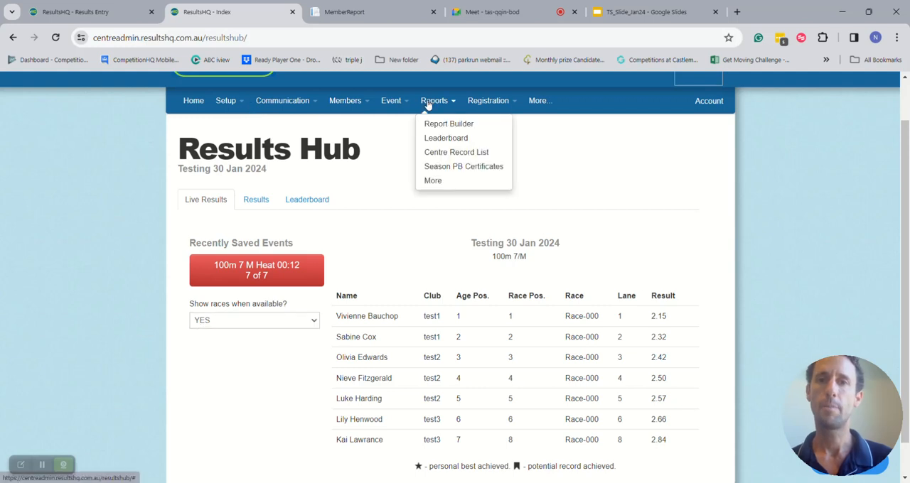
pyautogui.click(462, 140)
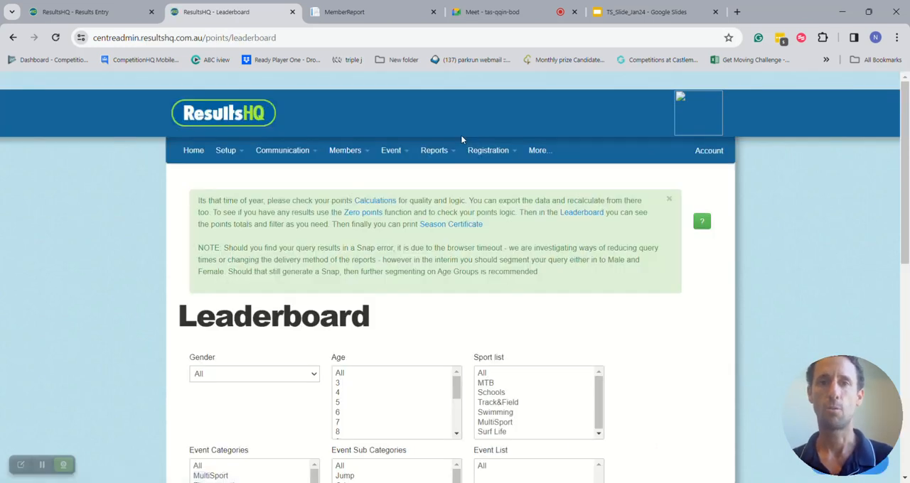
pyautogui.scroll(-2, 402, 283)
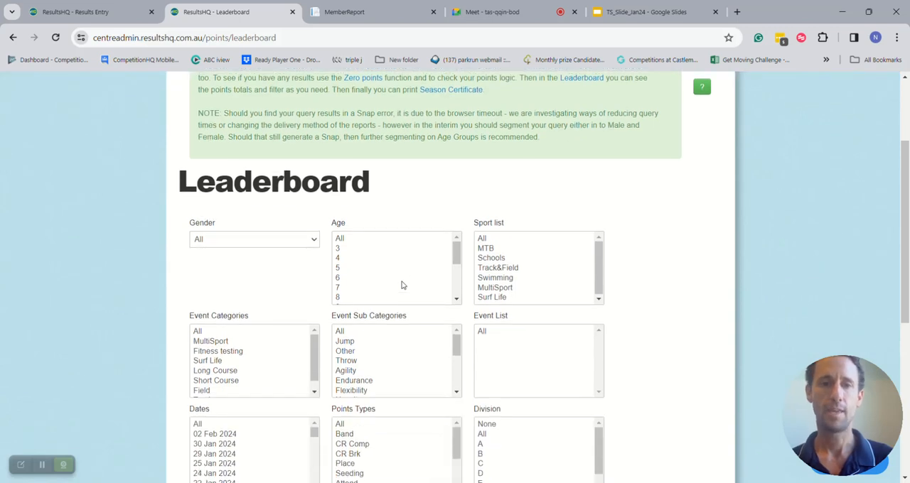
pyautogui.scroll(-2, 133, 303)
pyautogui.click(214, 305)
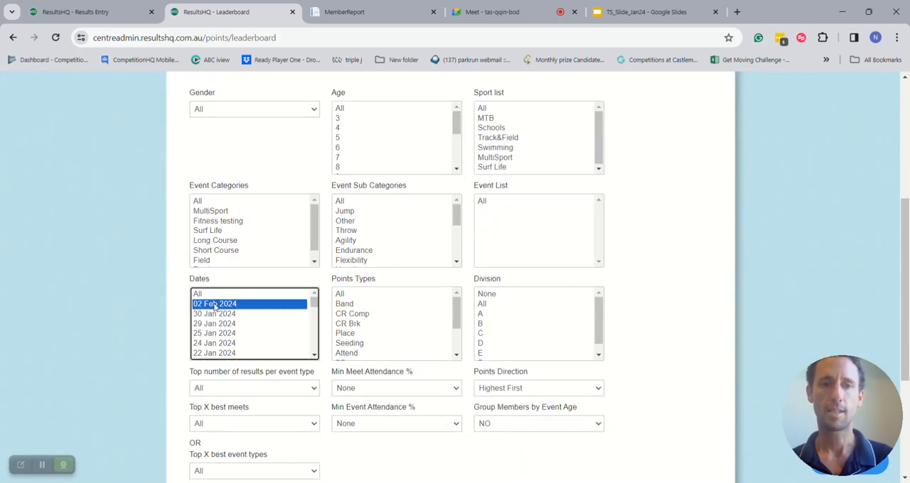
pyautogui.scroll(-3, 128, 307)
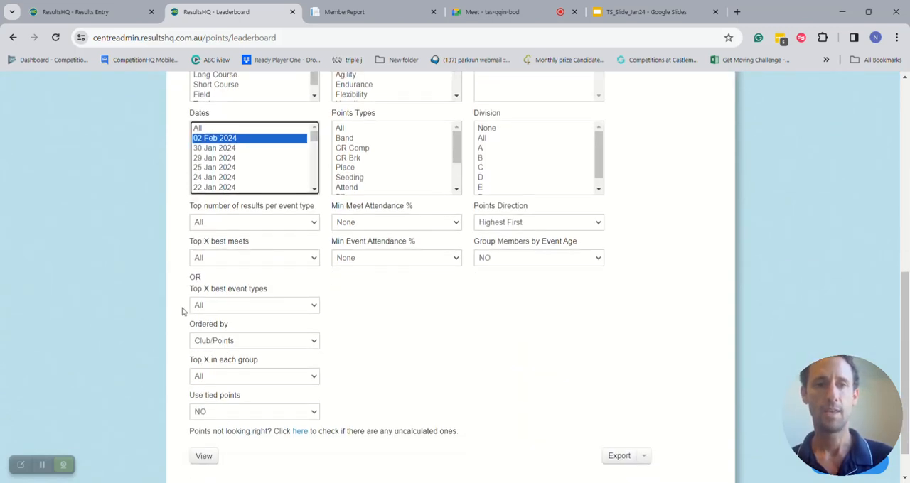
pyautogui.click(246, 344)
pyautogui.click(262, 374)
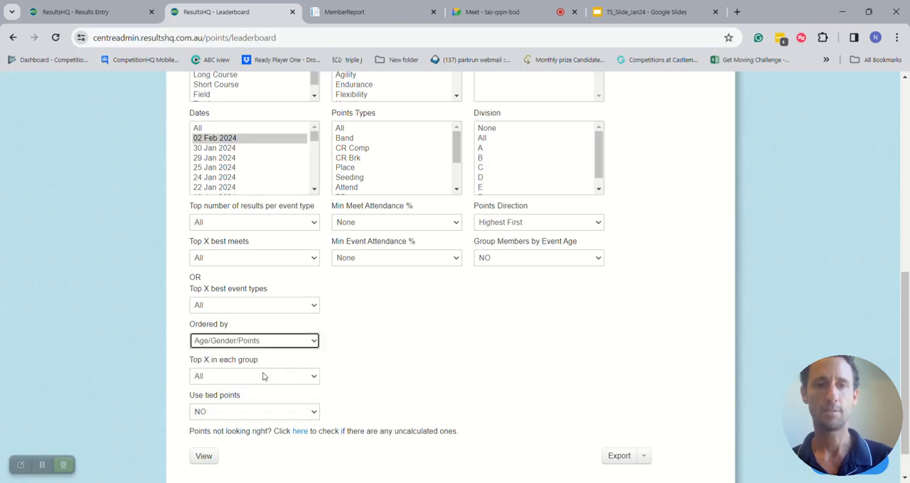
pyautogui.click(204, 455)
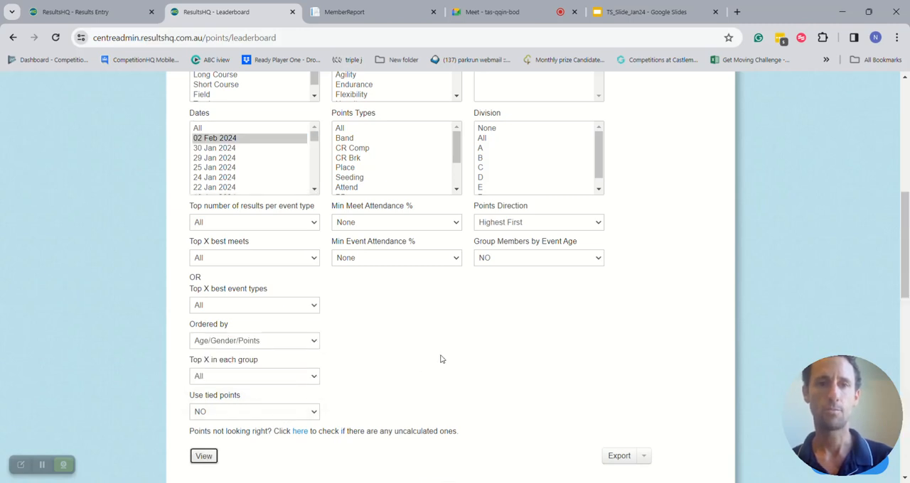
# - Examine the club points totals and the individual members' points in the leaderboard results
pyautogui.scroll(-3, 441, 359)
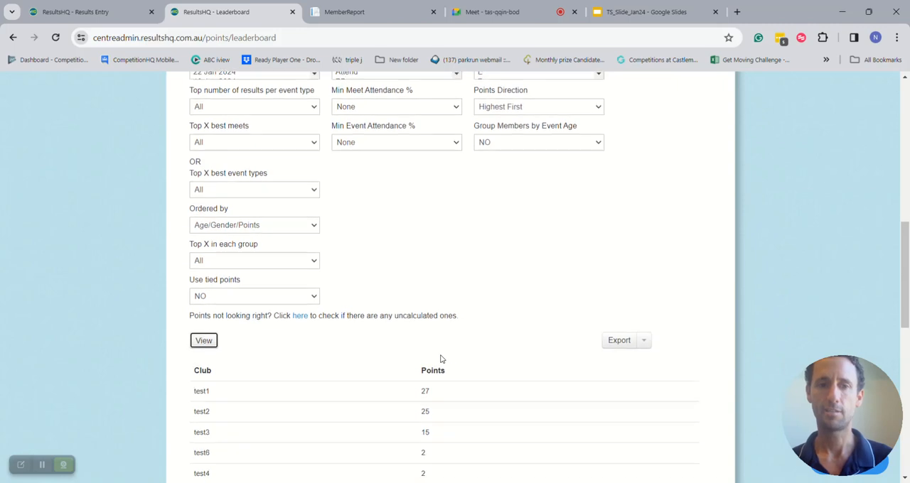
pyautogui.scroll(-1, 441, 359)
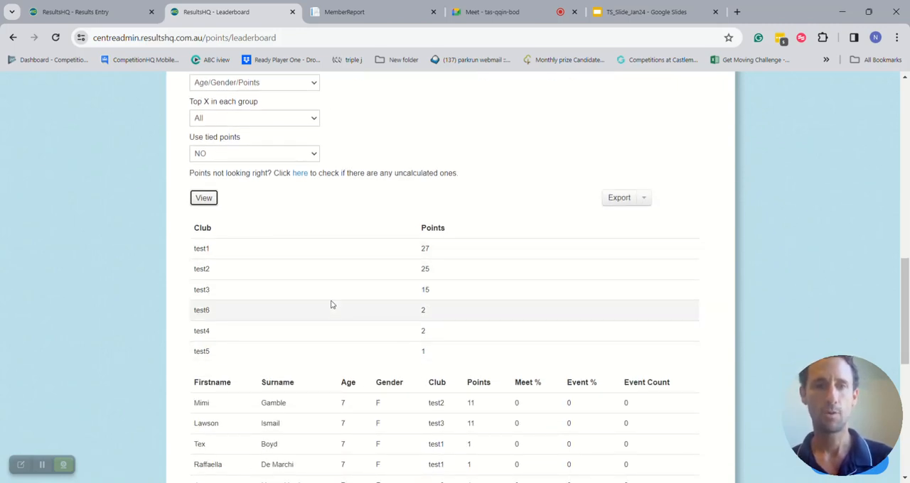
pyautogui.scroll(-2, 337, 352)
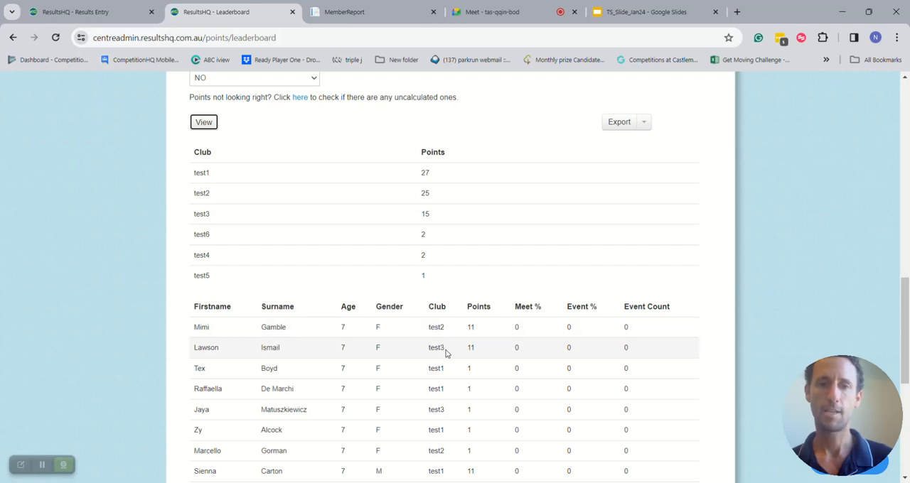
pyautogui.scroll(-1, 446, 353)
pyautogui.scroll(-4, 446, 353)
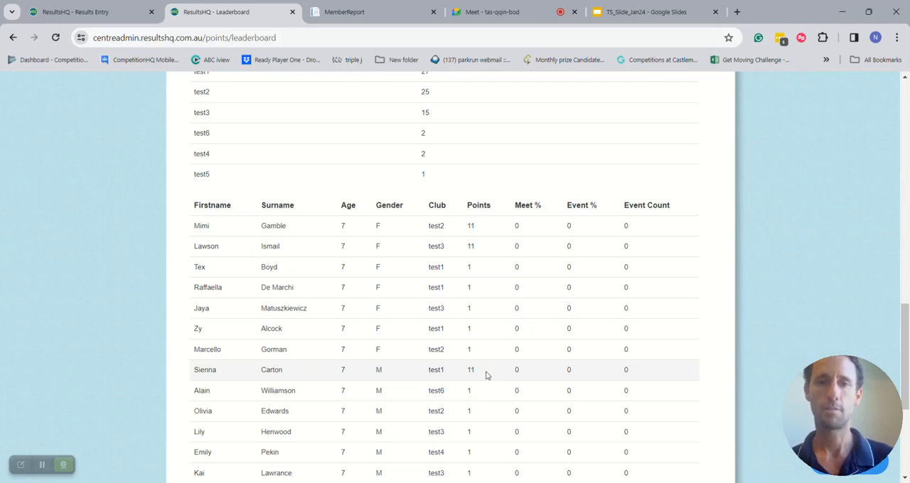
pyautogui.scroll(-4, 486, 375)
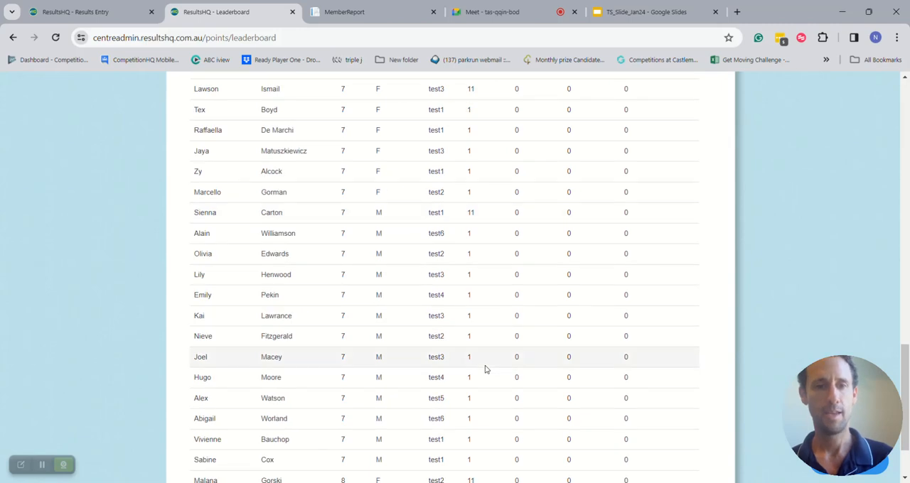
pyautogui.scroll(-3, 486, 369)
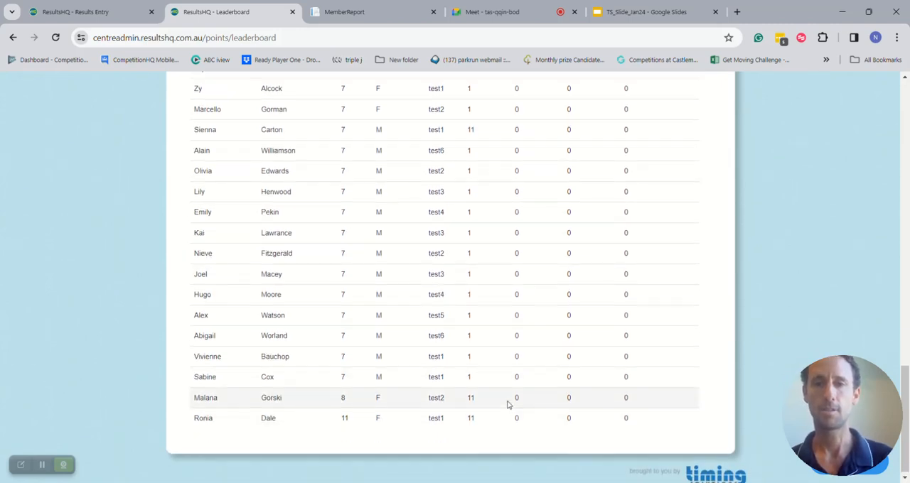
pyautogui.scroll(4, 506, 406)
pyautogui.scroll(3, 508, 405)
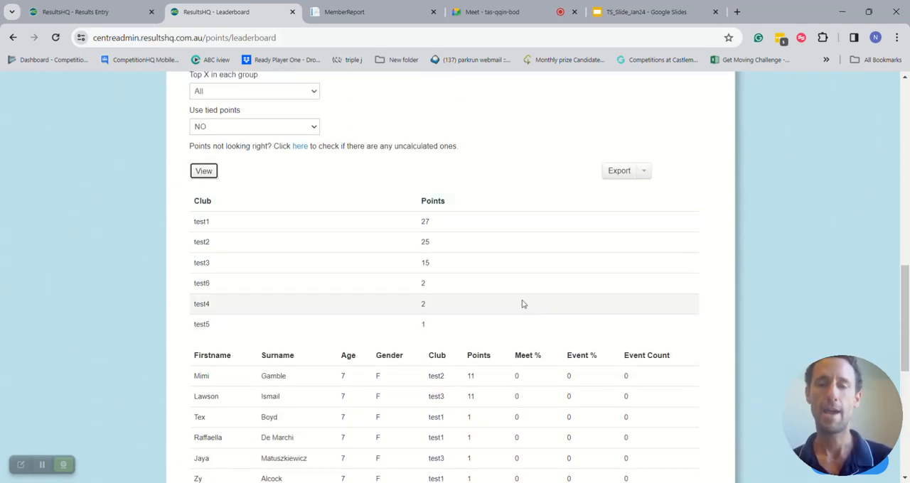
pyautogui.scroll(12, 522, 304)
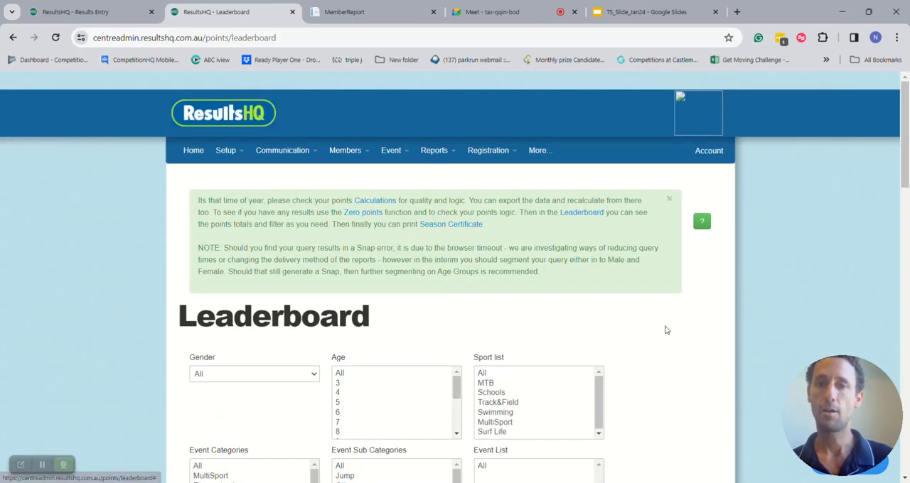
# - Check the export formats offered for the leaderboard, then close the list without exporting
pyautogui.scroll(-4, 665, 329)
pyautogui.scroll(-3, 665, 330)
pyautogui.click(643, 339)
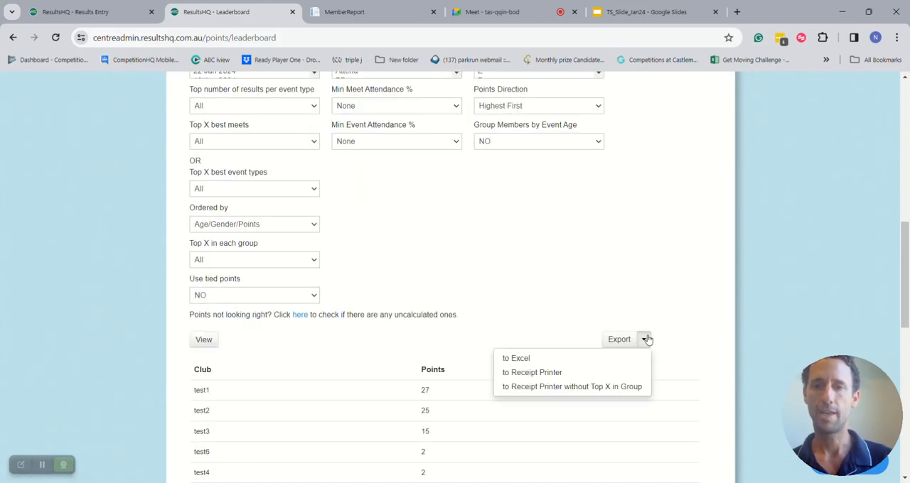
pyautogui.click(534, 267)
# - Open the Report Builder and generate a Season Report of Results for 02 Feb 2024
pyautogui.scroll(7, 534, 267)
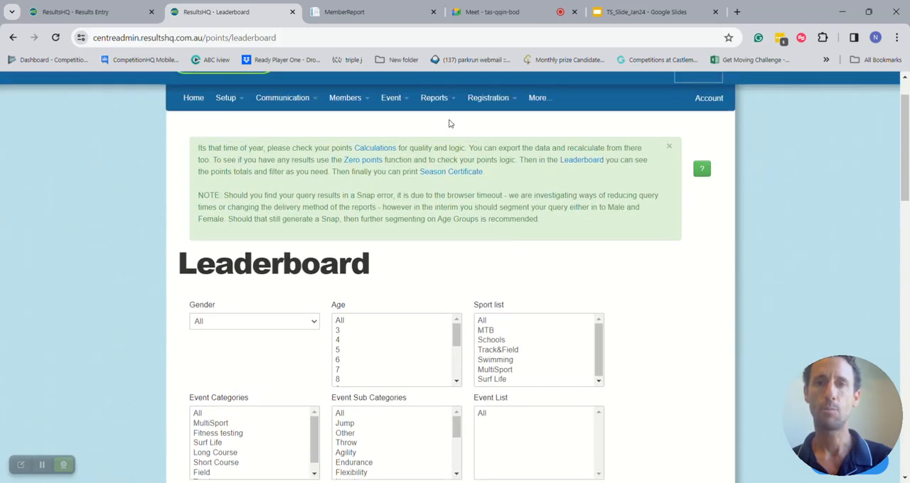
pyautogui.click(437, 102)
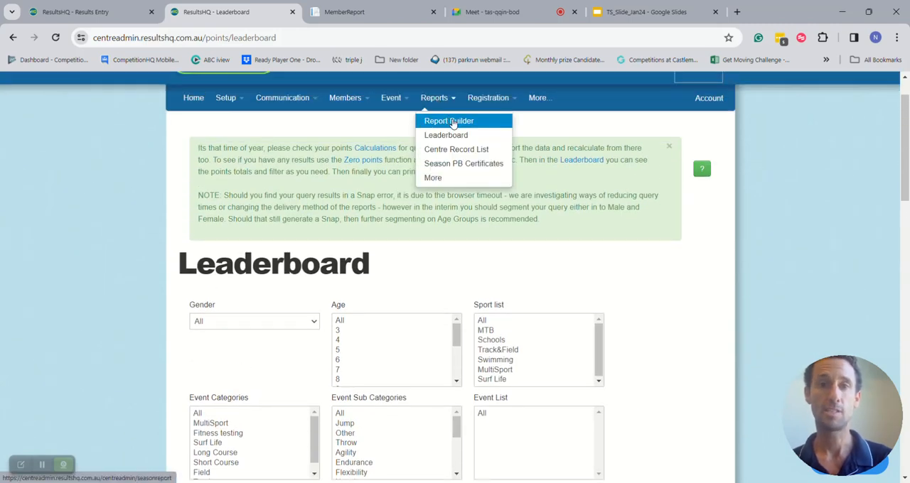
pyautogui.click(452, 122)
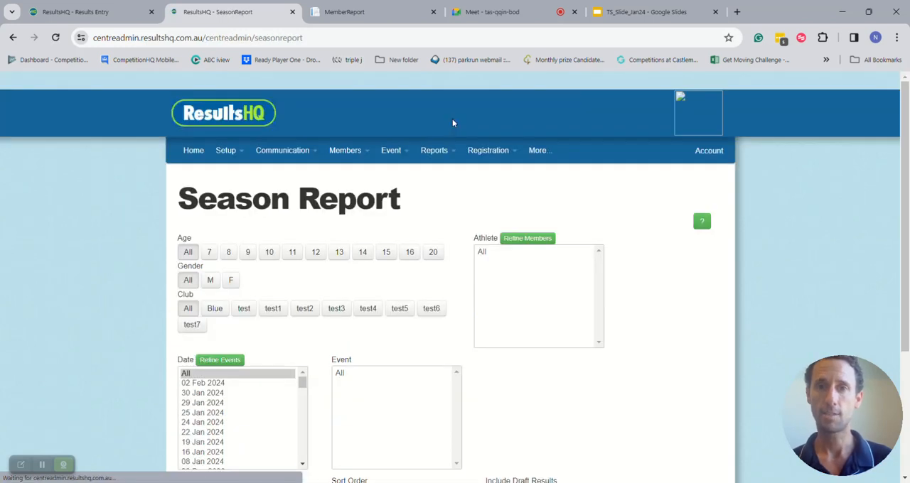
pyautogui.scroll(-1, 667, 376)
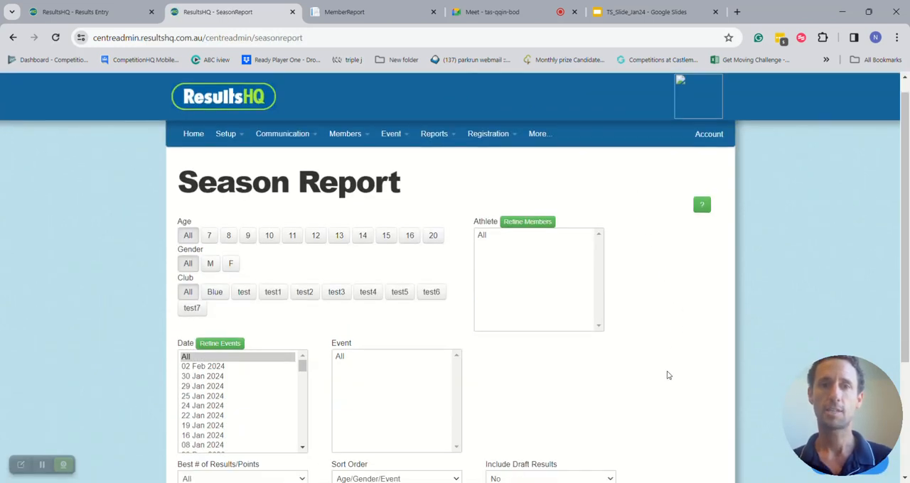
pyautogui.scroll(-3, 578, 381)
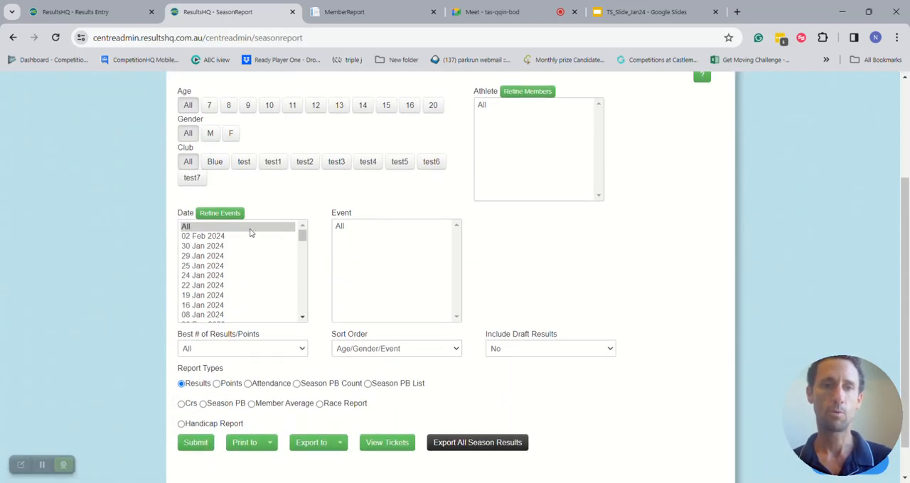
pyautogui.click(228, 237)
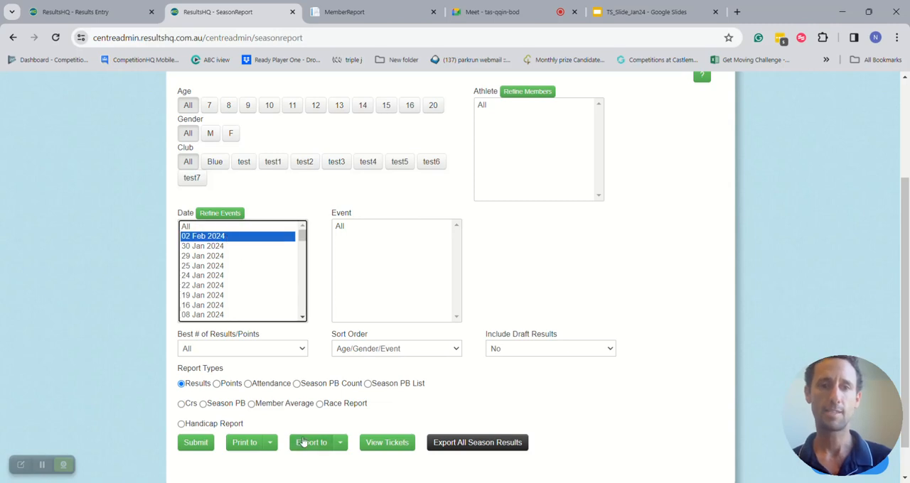
pyautogui.click(196, 445)
# - Review the listed 02 Feb 2024 results and the Season Report's export options
pyautogui.scroll(-5, 400, 365)
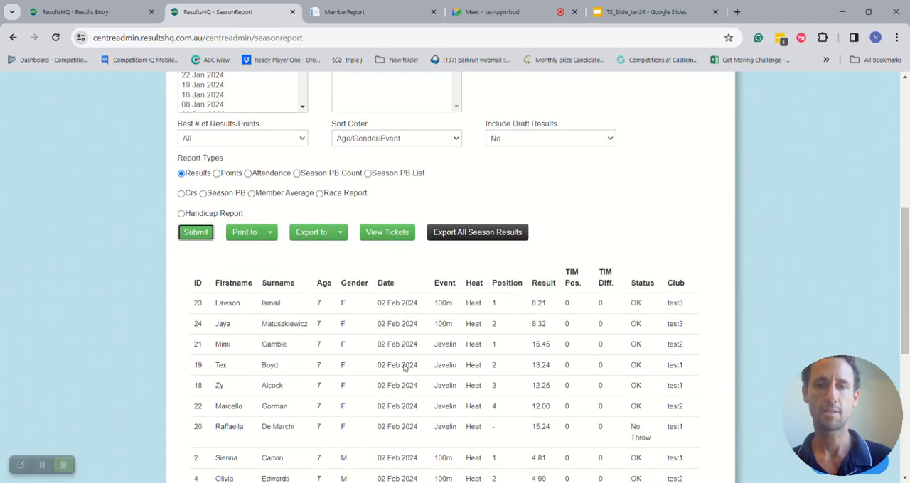
pyautogui.click(336, 234)
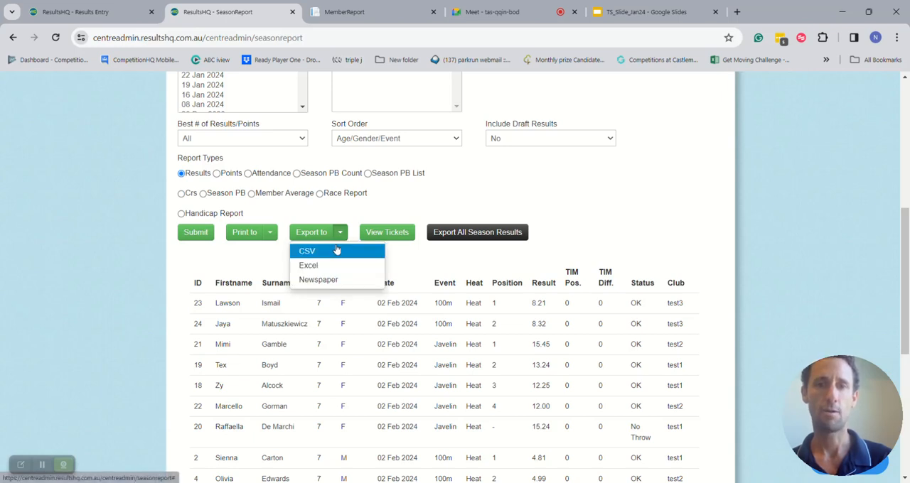
pyautogui.click(484, 235)
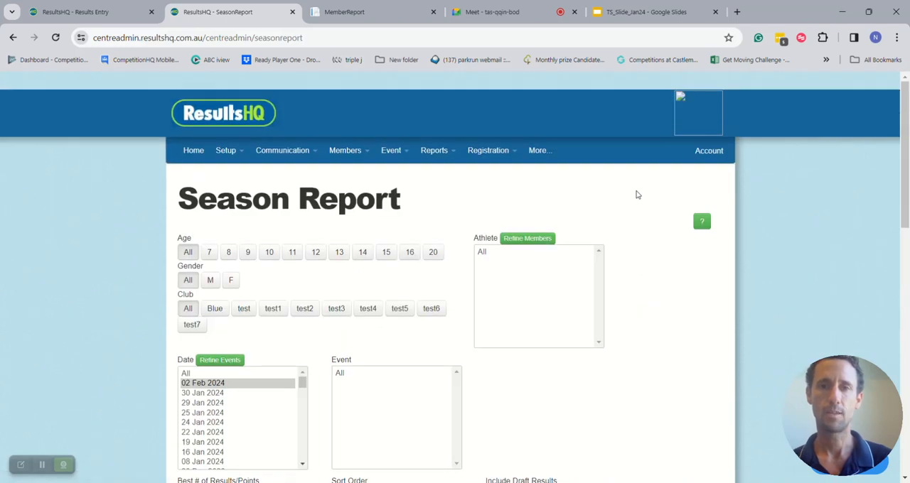
# - Return to the centre's home page and review the Age Breakdown chart, message board and Recent Meets summary
pyautogui.click(192, 151)
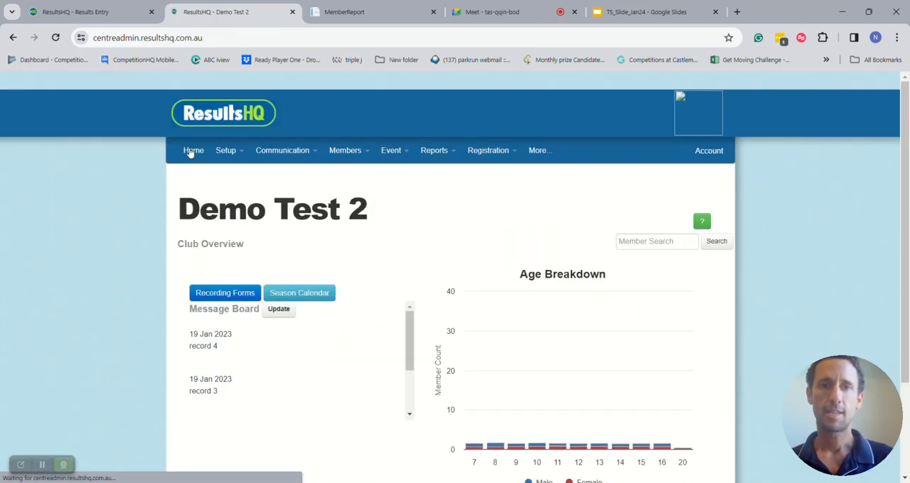
pyautogui.scroll(-1, 190, 153)
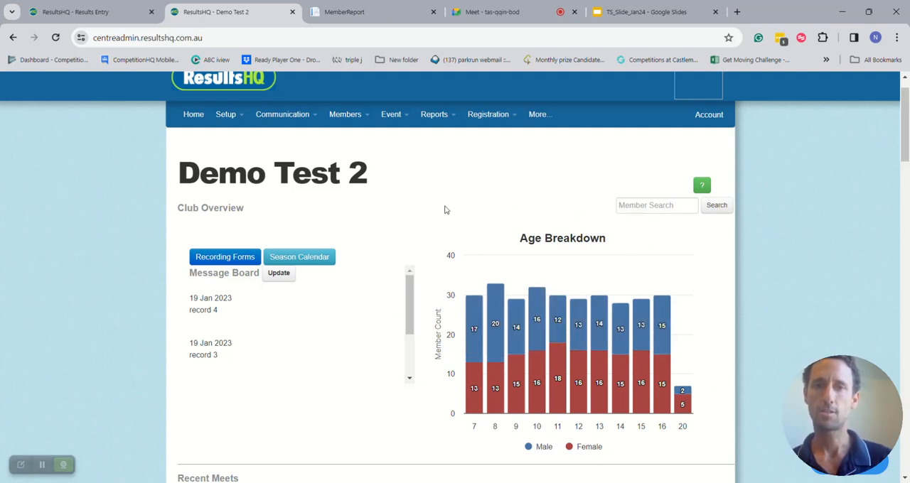
pyautogui.scroll(-1, 446, 207)
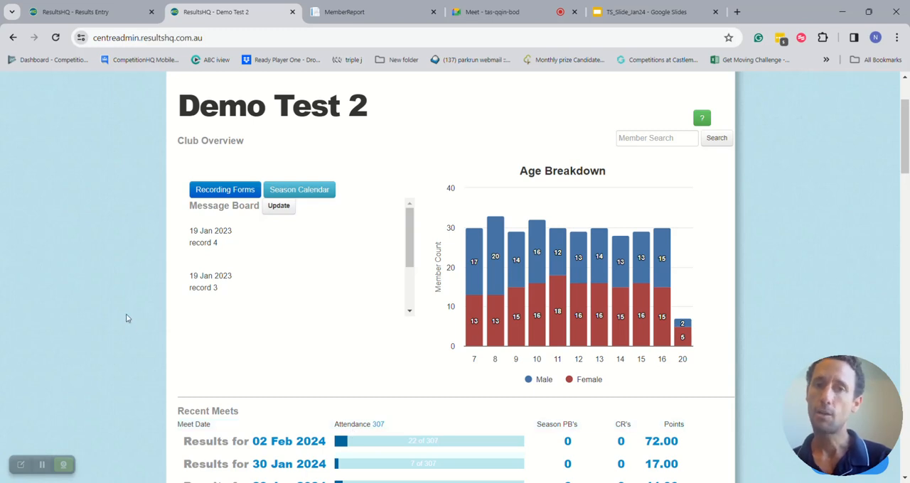
pyautogui.scroll(1, 126, 318)
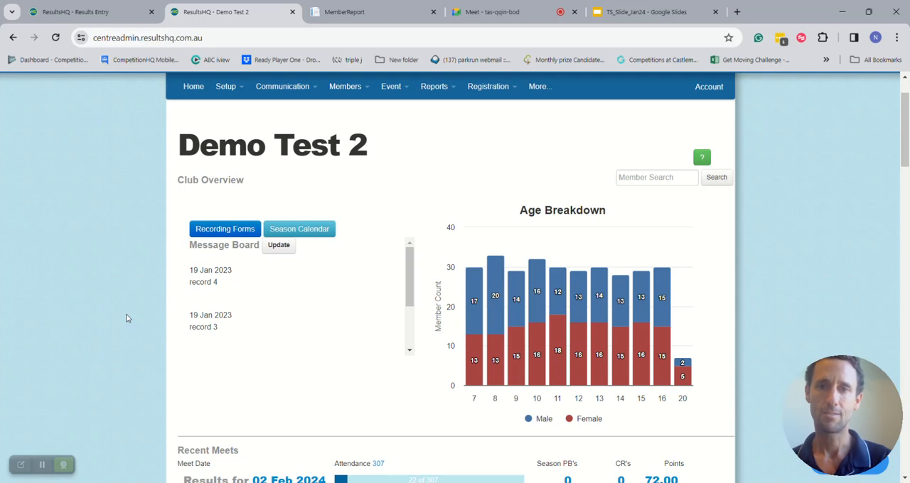
# - Open the Results Hub to view its Live Results page, and return to the centre's home page
pyautogui.click(435, 89)
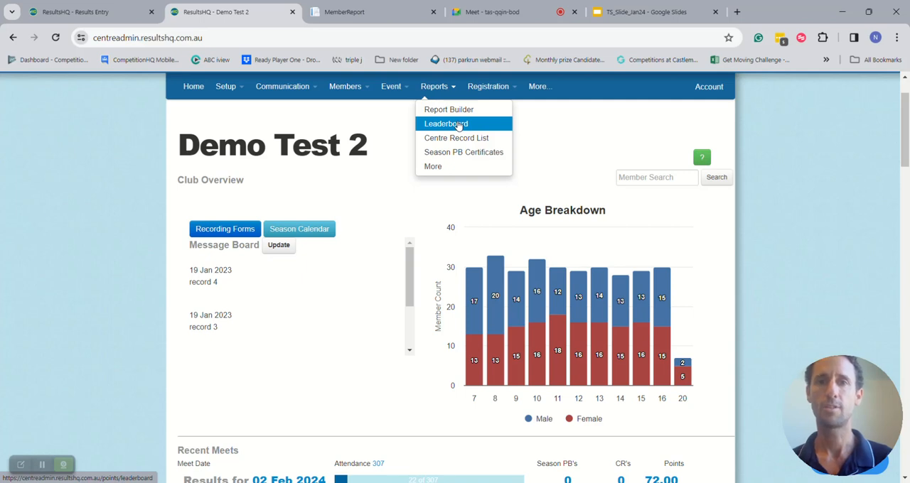
pyautogui.click(396, 90)
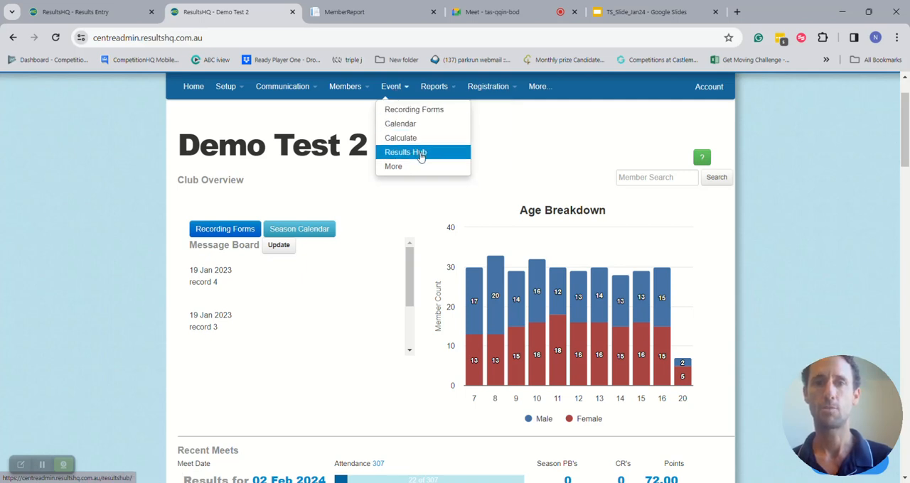
pyautogui.click(419, 153)
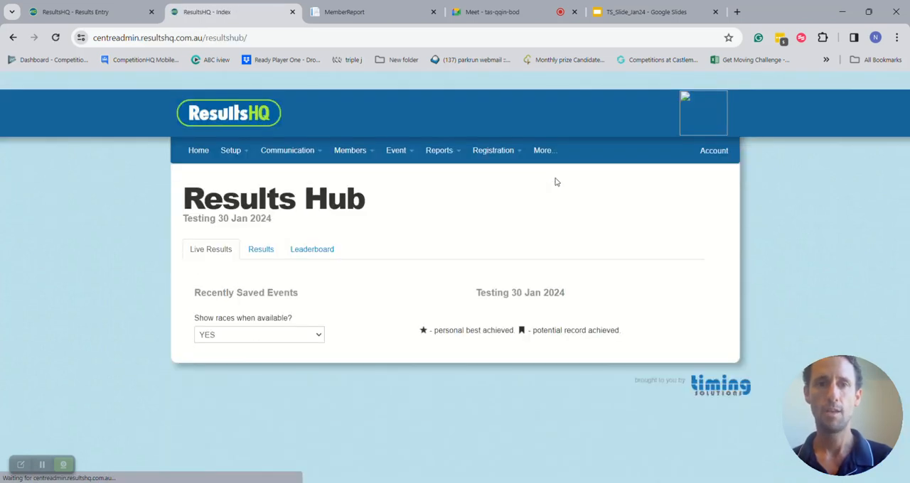
pyautogui.click(193, 152)
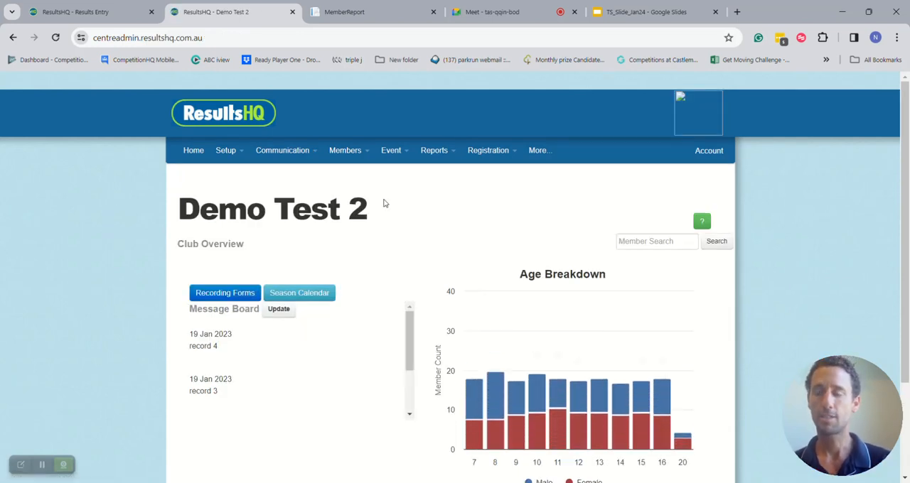